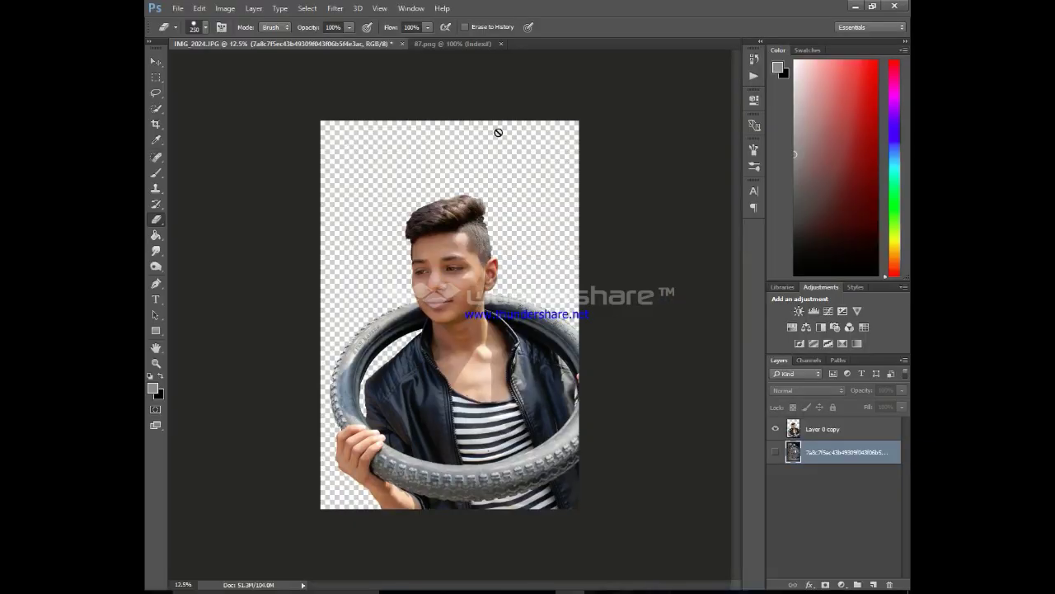
- Show the Lifesize tyre-pile background and undo the cutout back to its larger size
left_click(775, 451)
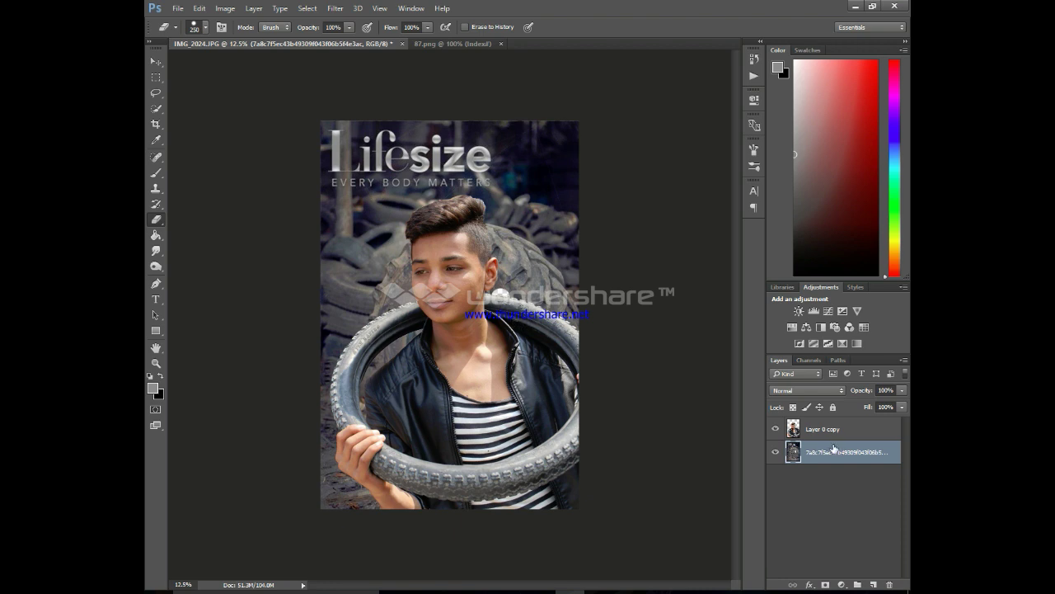
key("ctrl+z")
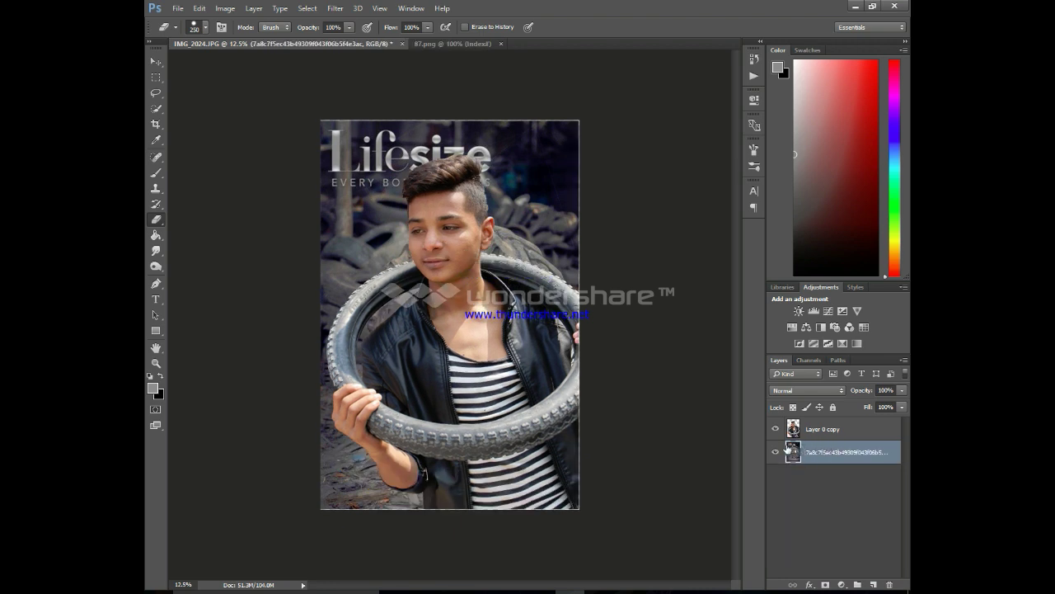
key("t")
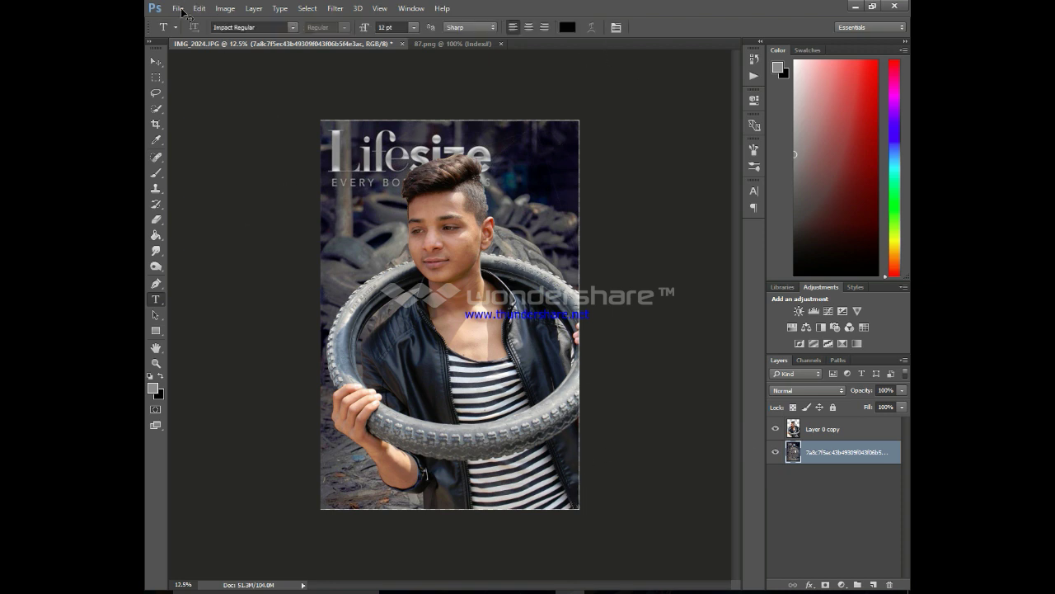
- Stretch the boy cutout slightly wider with Free Transform and commit it
key("ctrl+t")
key("alt+f")
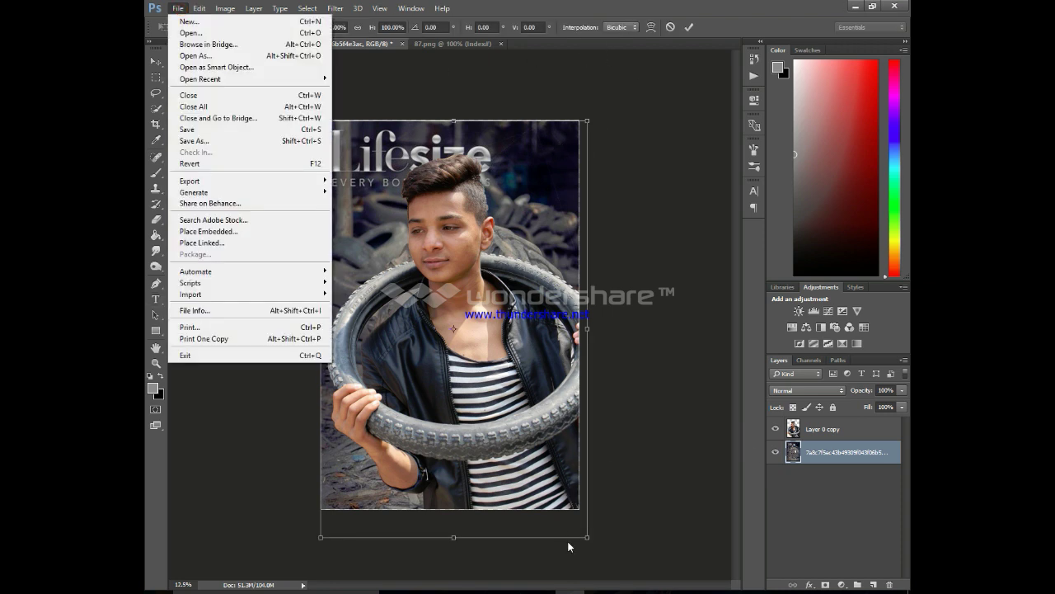
left_click(590, 124)
left_click_drag(591, 124, 596, 124)
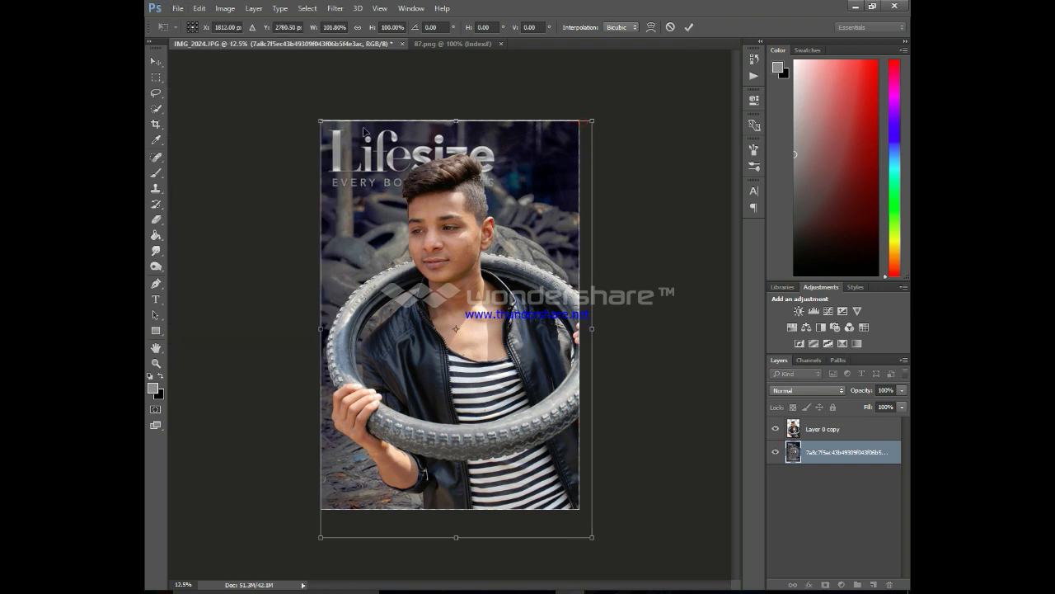
key("t")
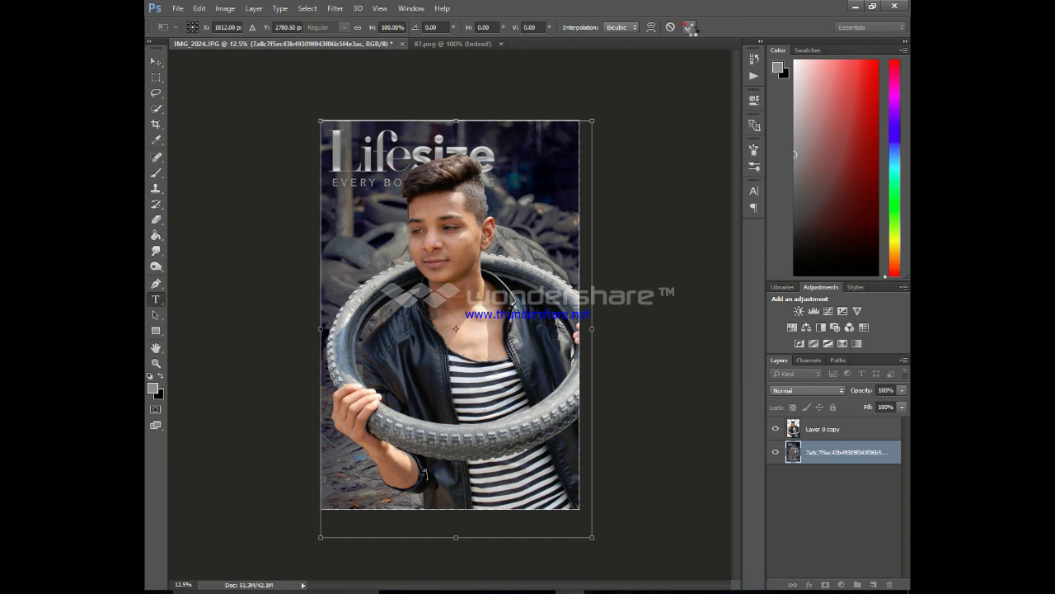
left_click(689, 27)
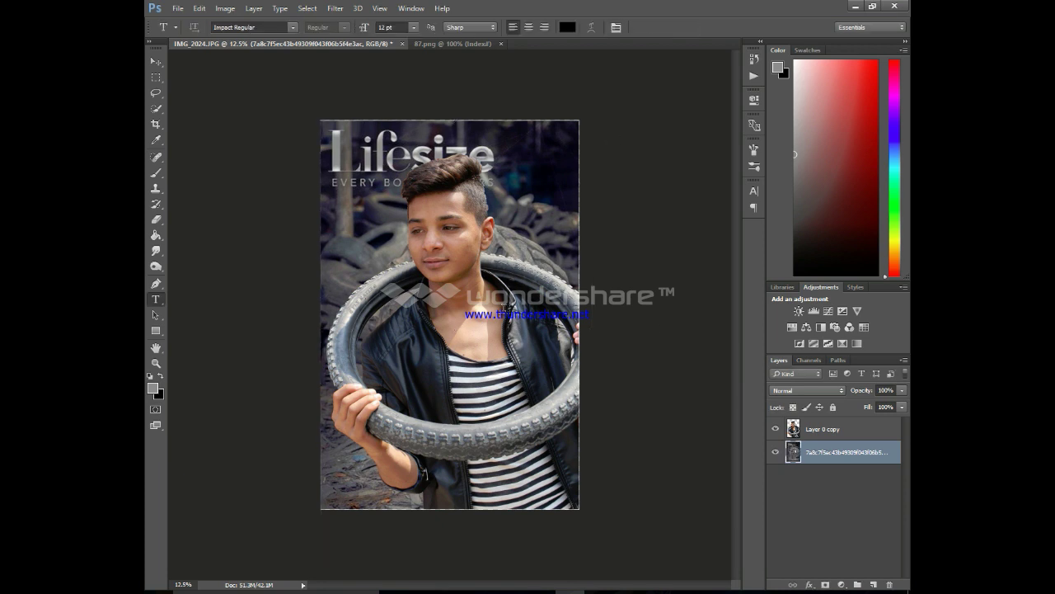
- Move the boy cutout down so the tyre reaches the poster's bottom edge
left_click(863, 435)
mouse_move(494, 379)
left_mouse_down()
mouse_move(506, 381)
mouse_move(494, 379)
left_mouse_up()
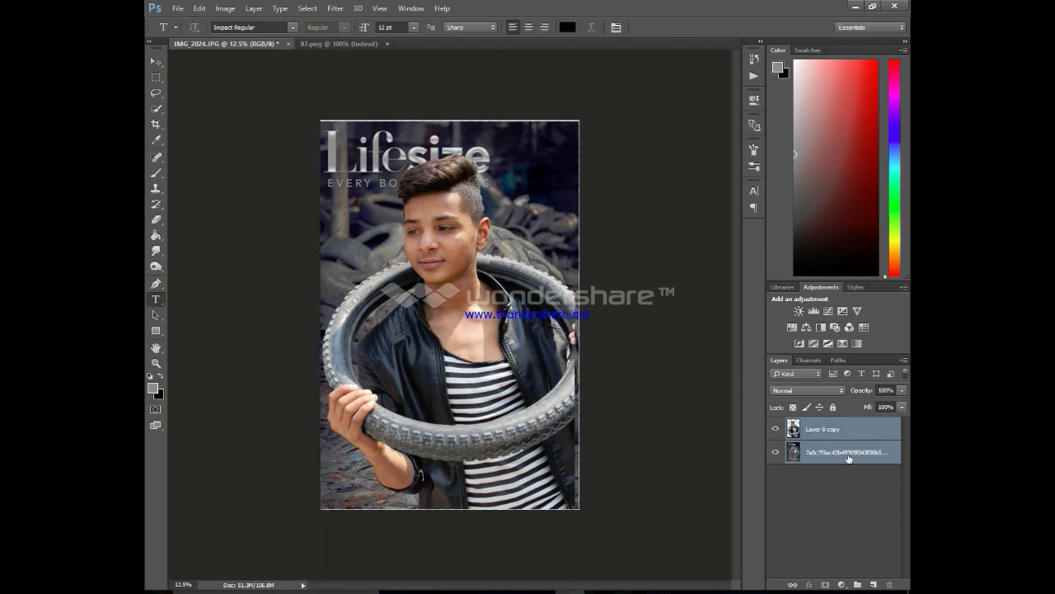
left_click(837, 433)
left_click_drag(527, 331, 529, 342)
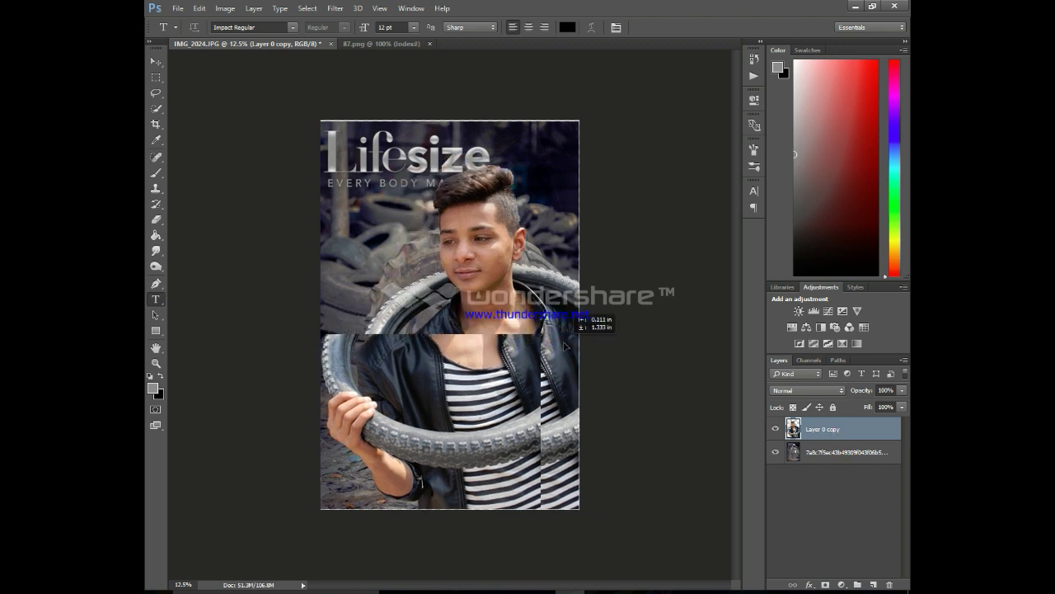
left_click_drag(527, 342, 531, 368)
- Rotate the cutout about -5° and nudge it down-right
key("ctrl+t")
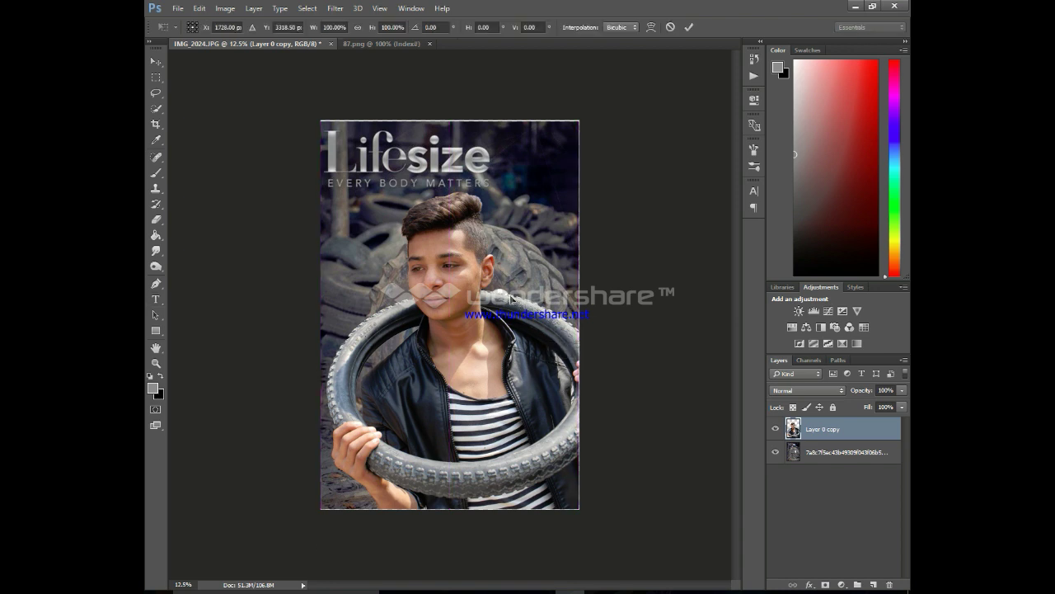
left_click_drag(598, 175, 598, 218)
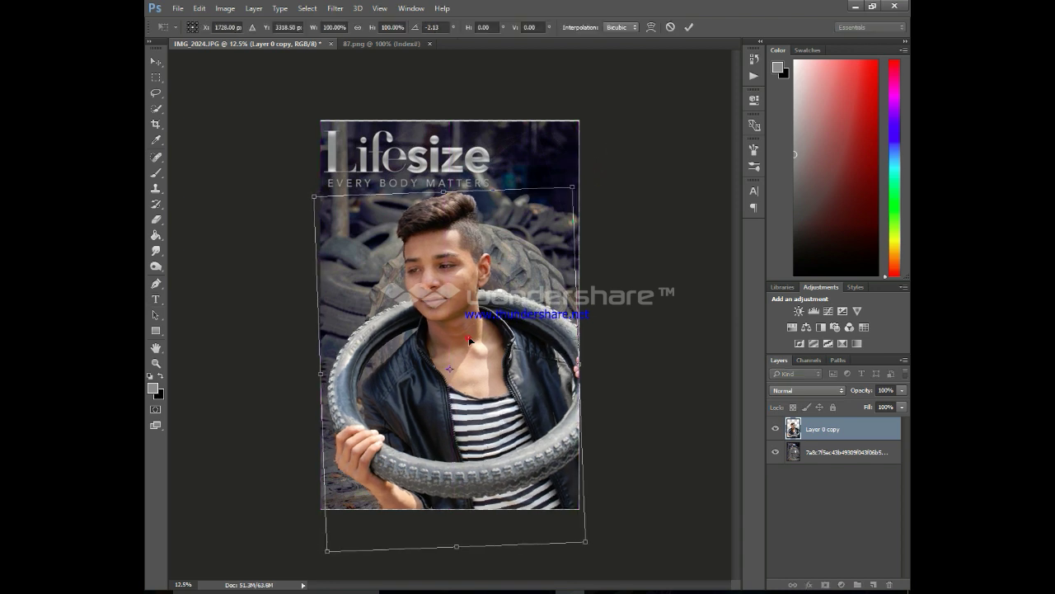
left_click_drag(598, 217, 633, 108)
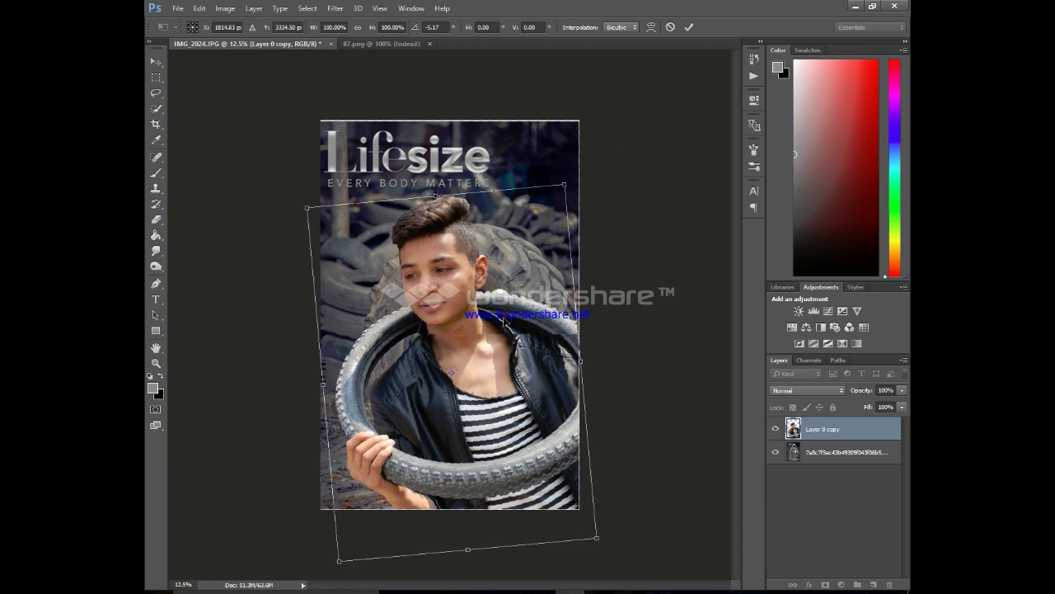
left_click_drag(482, 306, 516, 325)
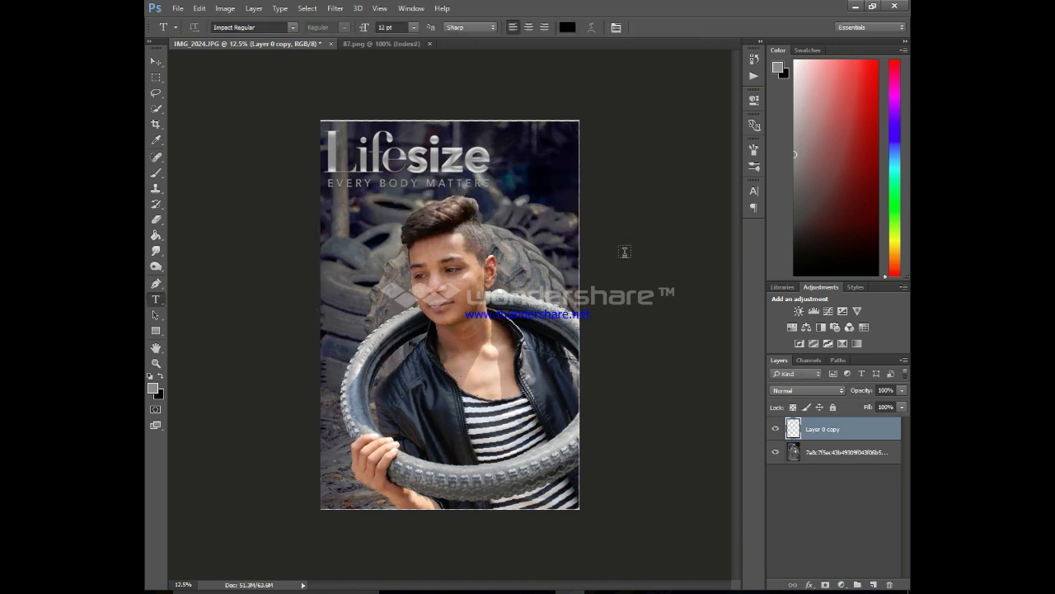
- In Liquify, push the hair crown upward and lift the hair up and left
left_click(335, 8)
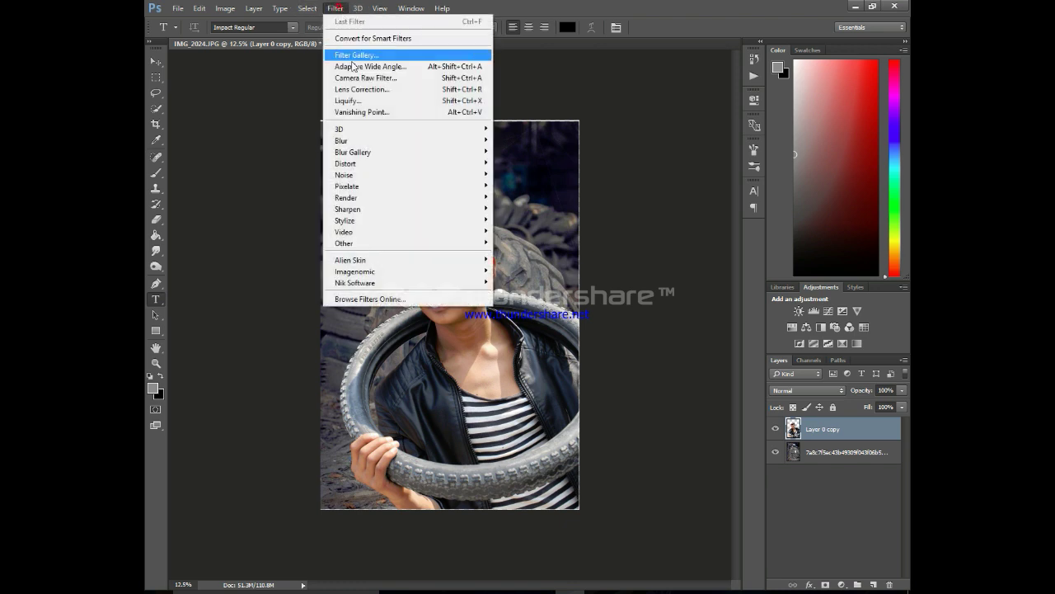
left_click(357, 103)
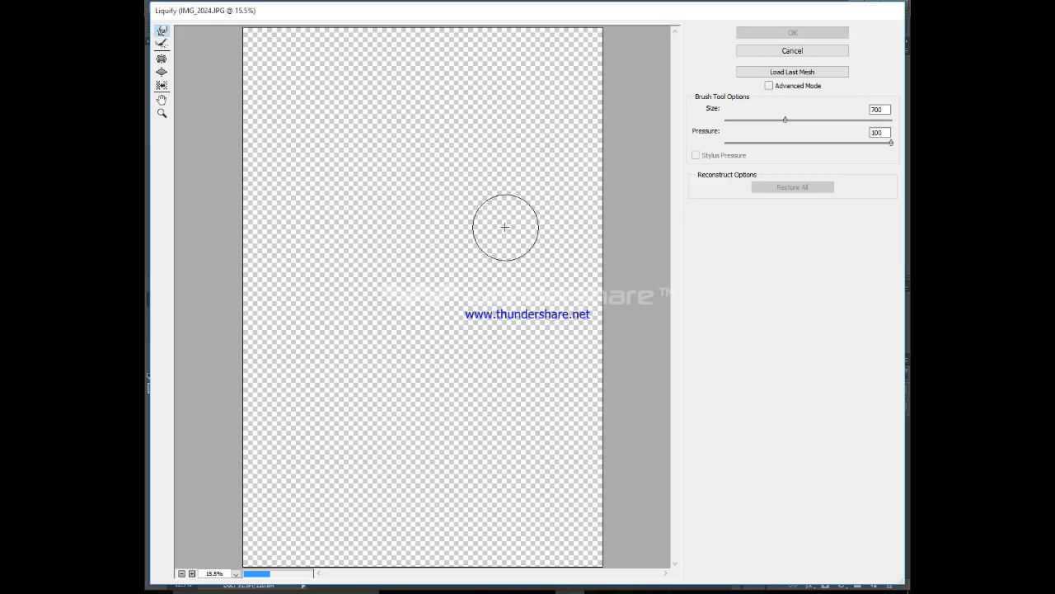
left_click(489, 196, "ctrl")
left_click(386, 148, "ctrl")
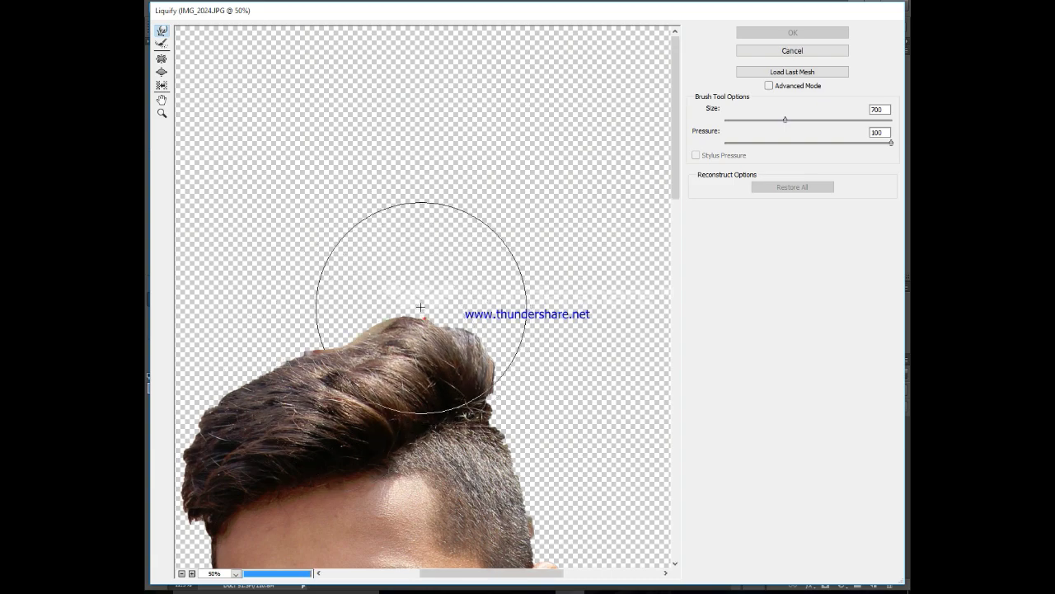
mouse_move(421, 306)
left_mouse_down()
mouse_move(457, 309)
mouse_move(475, 285)
left_mouse_up()
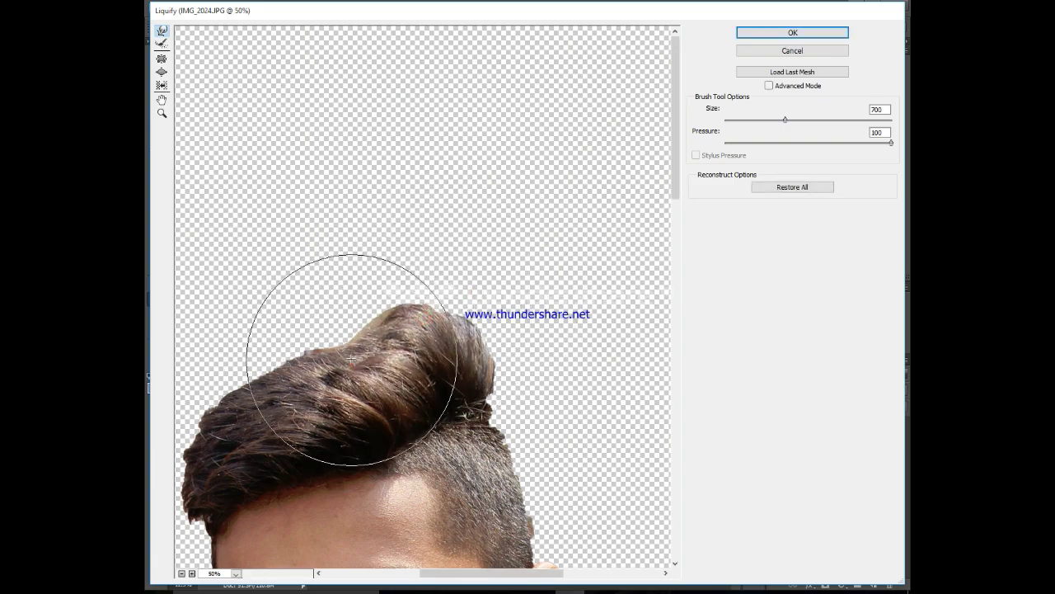
left_click_drag(351, 360, 344, 333)
mouse_move(314, 376)
left_mouse_down()
mouse_move(248, 341)
mouse_move(230, 408)
mouse_move(235, 389)
mouse_move(324, 383)
mouse_move(247, 404)
mouse_move(236, 421)
mouse_move(272, 413)
mouse_move(281, 388)
mouse_move(318, 377)
mouse_move(380, 315)
mouse_move(336, 317)
left_mouse_up()
- Push the quiff's left front edge outward, round out its top, and apply Liquify
key("bracketleft")
key("bracketleft")
key("bracketleft")
key("bracketleft")
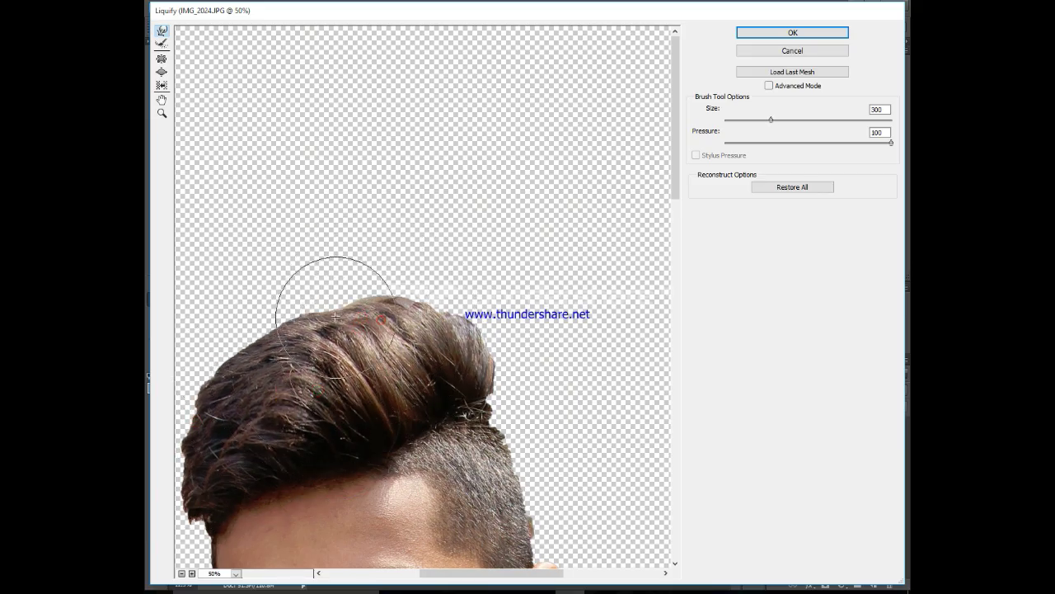
left_click(415, 359, "alt")
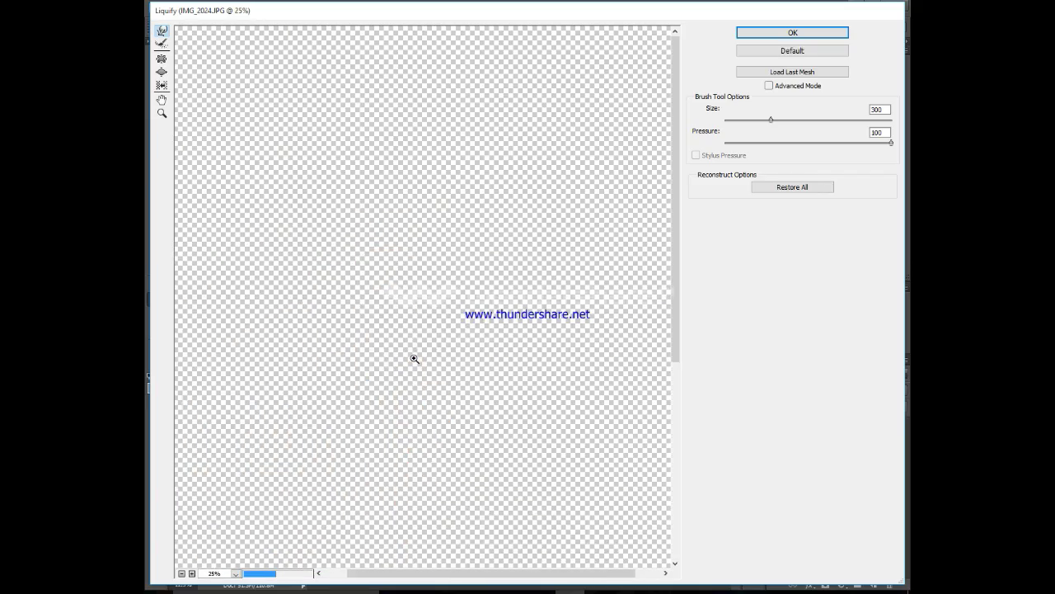
key("bracketright")
key("bracketright")
key("bracketright")
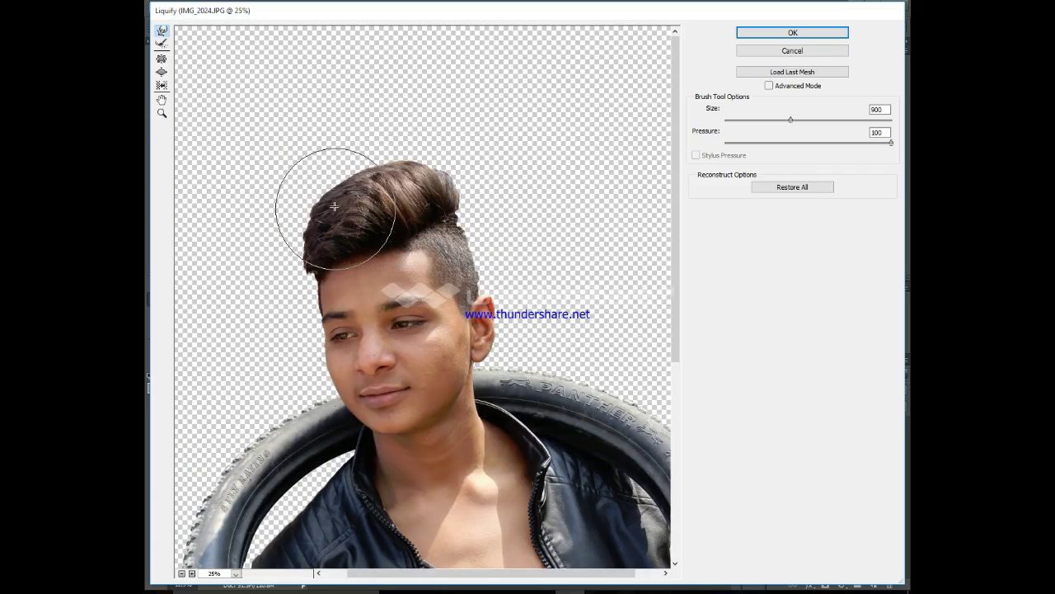
mouse_move(334, 206)
left_mouse_down()
mouse_move(294, 211)
mouse_move(285, 234)
mouse_move(377, 153)
mouse_move(390, 179)
mouse_move(405, 160)
mouse_move(370, 165)
mouse_move(301, 207)
mouse_move(354, 136)
mouse_move(313, 203)
mouse_move(284, 211)
left_mouse_up()
key("bracketright")
key("bracketleft")
key("bracketleft")
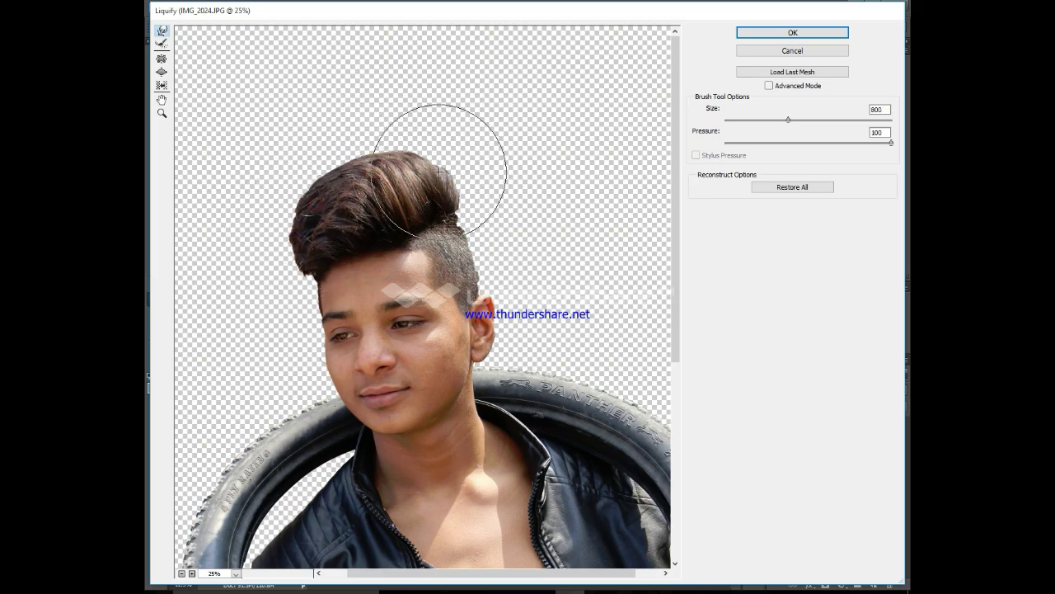
left_click_drag(438, 171, 441, 167)
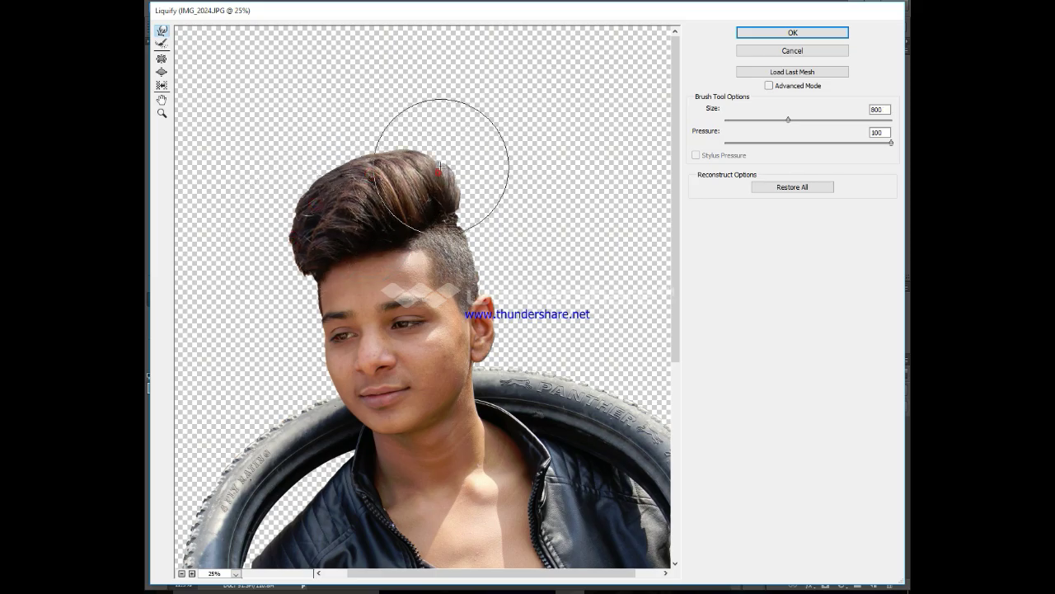
left_click(803, 32)
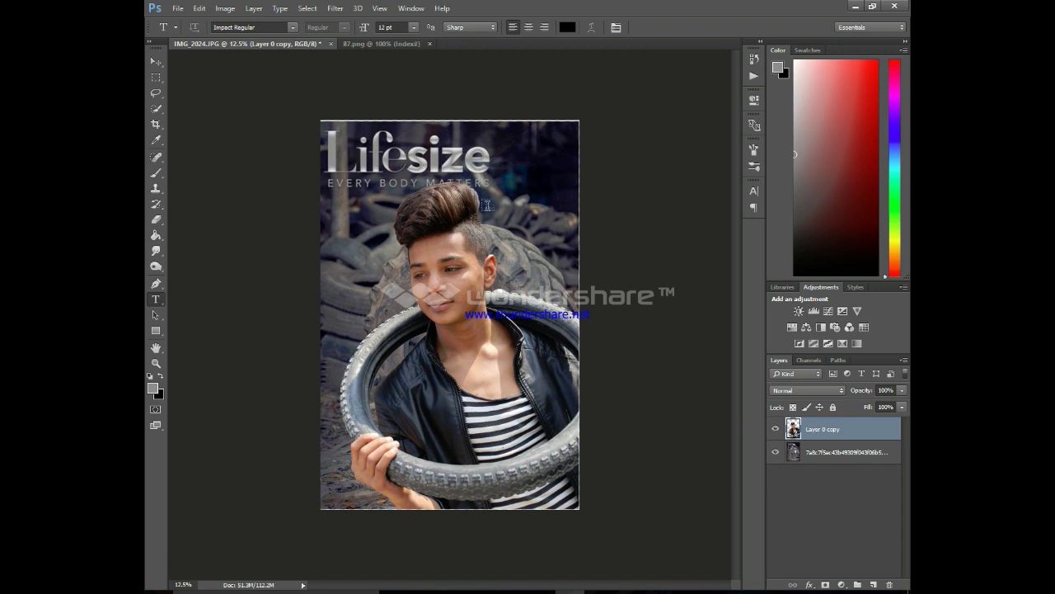
- Smudge the quiff's top and left edges at 67% strength into the tyre backdrop
left_click(156, 251)
key("ctrl+plus")
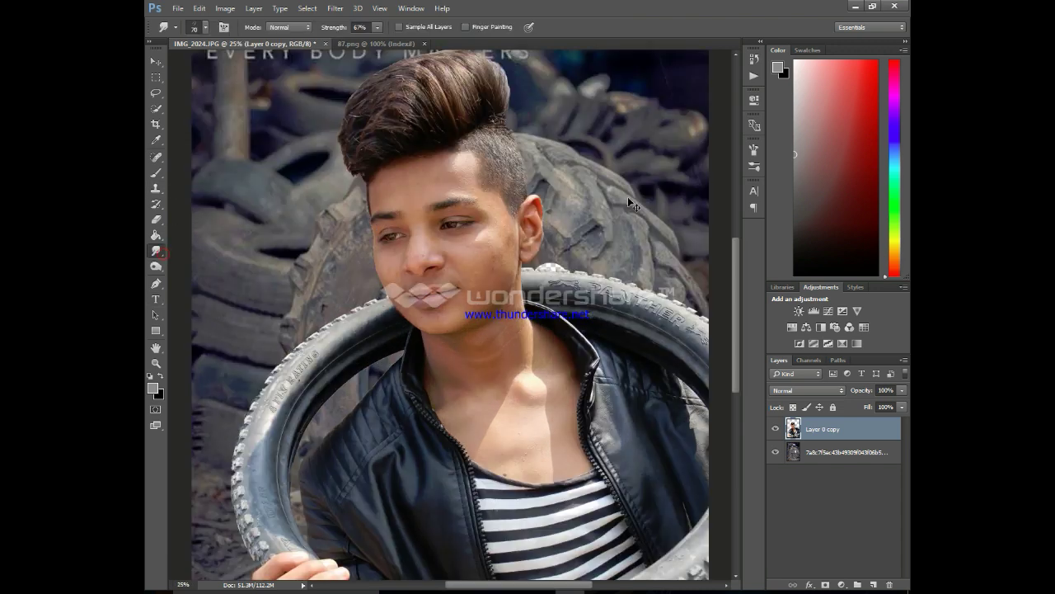
scroll(737, 223, "up", 3)
key("ctrl+plus")
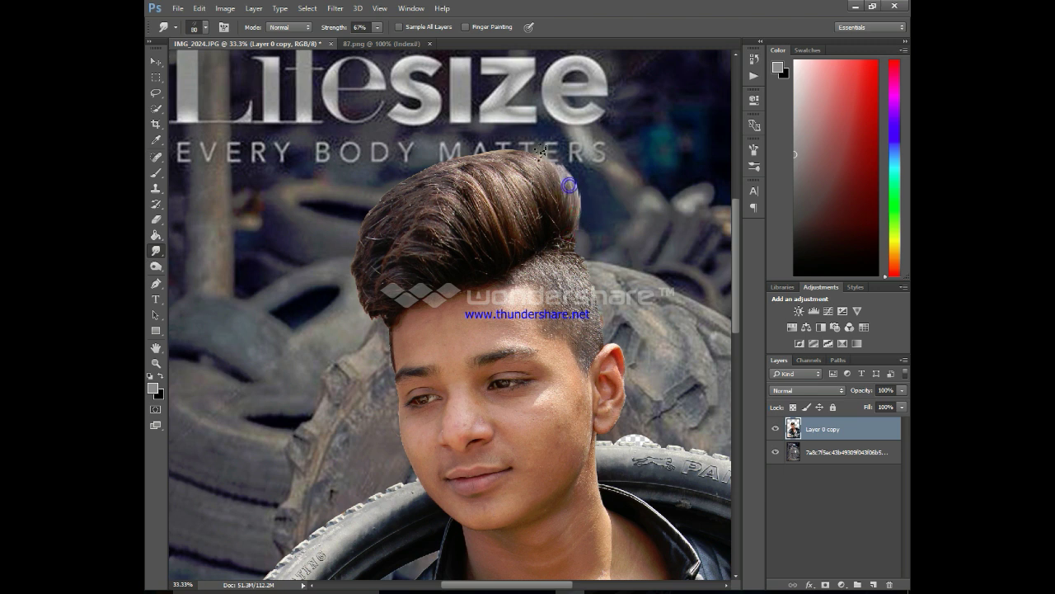
mouse_move(512, 153)
left_mouse_down()
mouse_move(410, 181)
mouse_move(368, 229)
left_mouse_up()
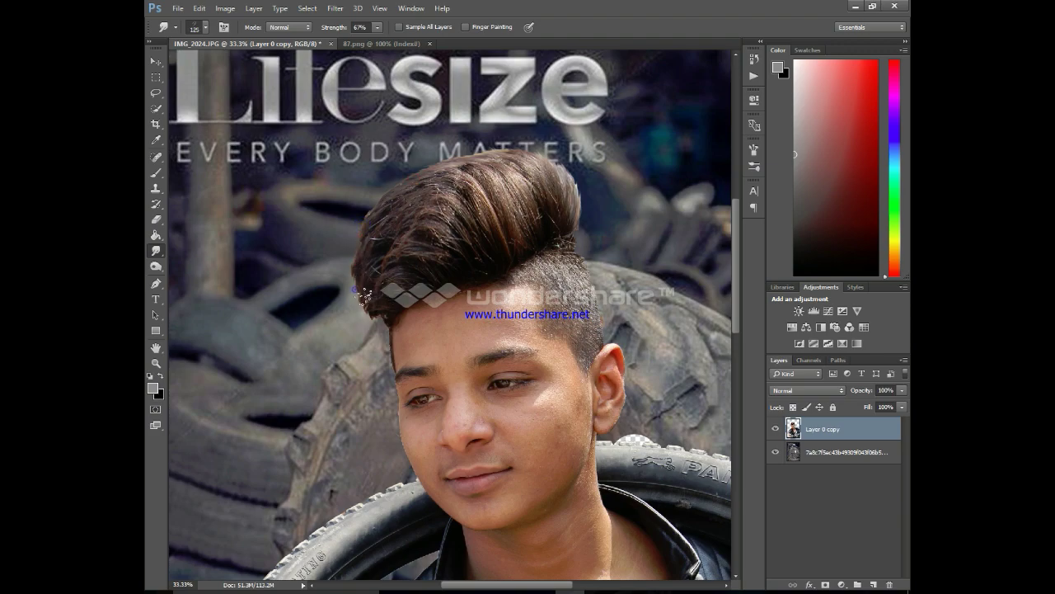
mouse_move(362, 295)
left_mouse_down()
mouse_move(376, 292)
mouse_move(370, 312)
mouse_move(364, 240)
left_mouse_up()
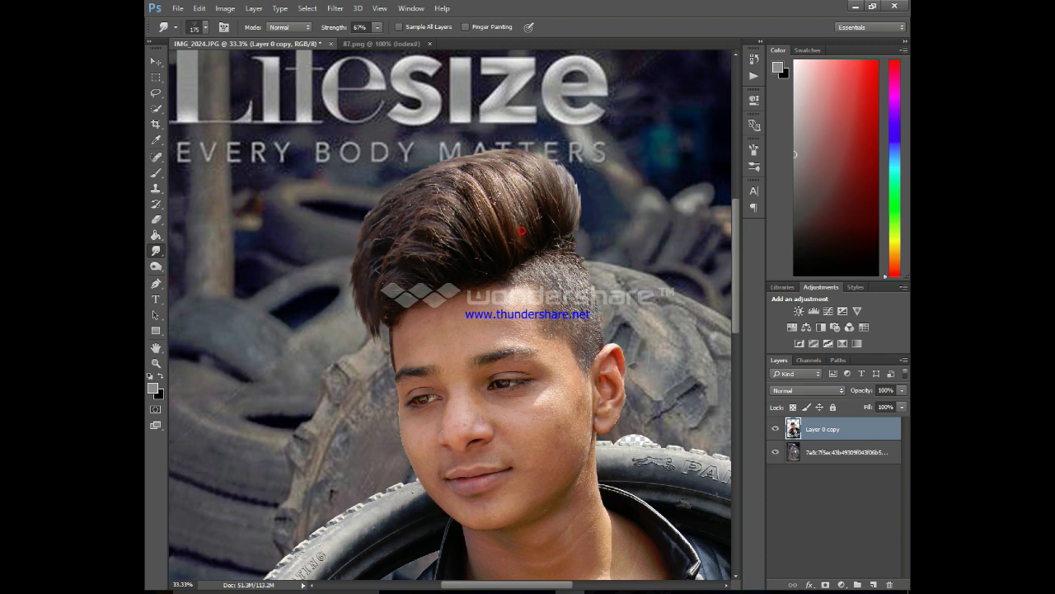
key("ctrl+minus")
key("ctrl+minus")
key("ctrl+minus")
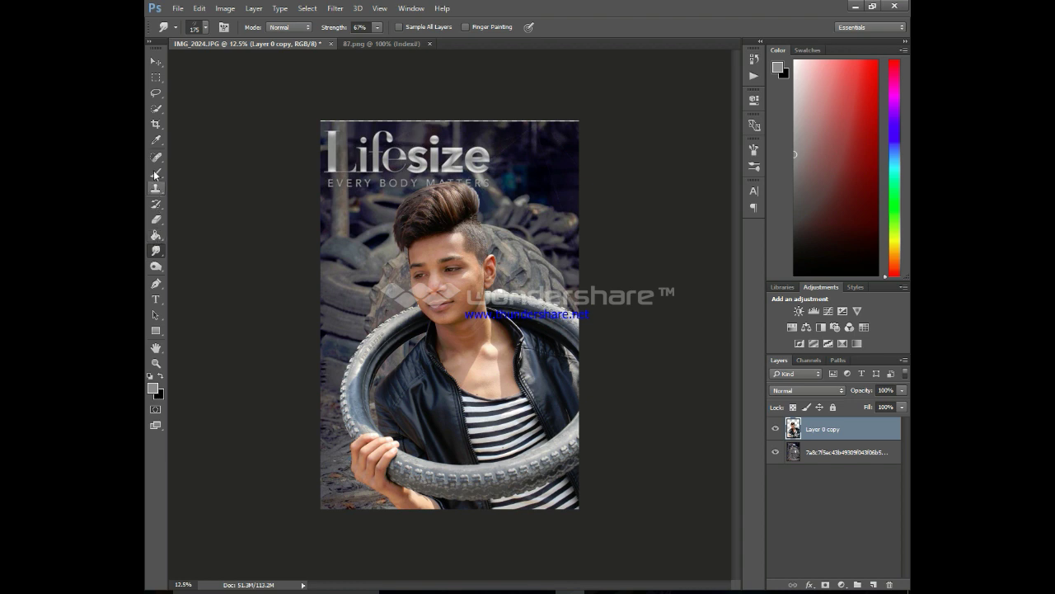
- Quick-select a strand of hair on top of the head in Add to selection mode
left_click(156, 108)
left_click(448, 207)
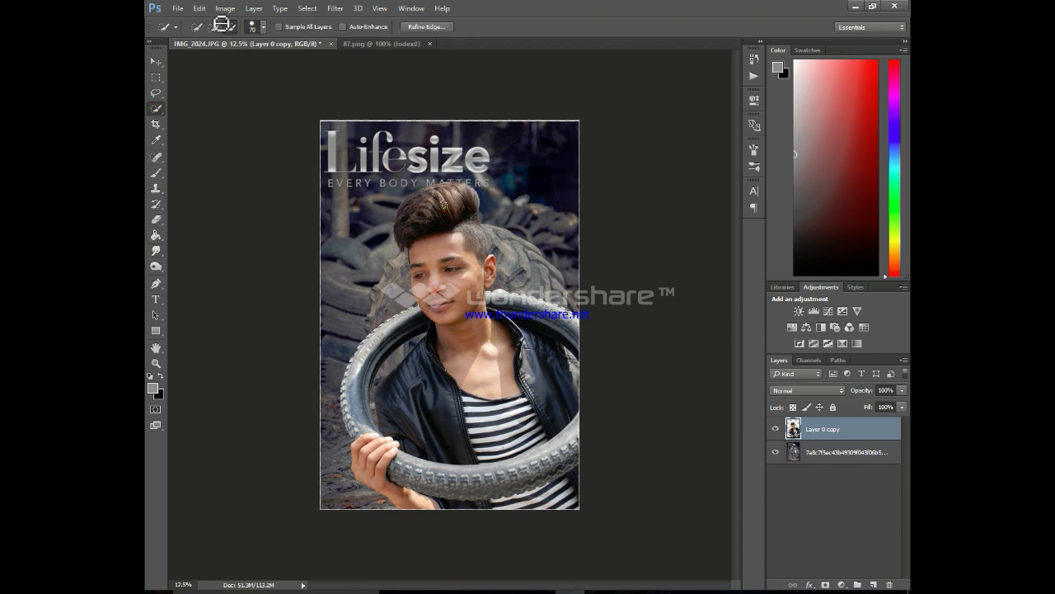
left_click(212, 27)
left_click_drag(447, 209, 459, 217)
left_click_drag(453, 207, 454, 227)
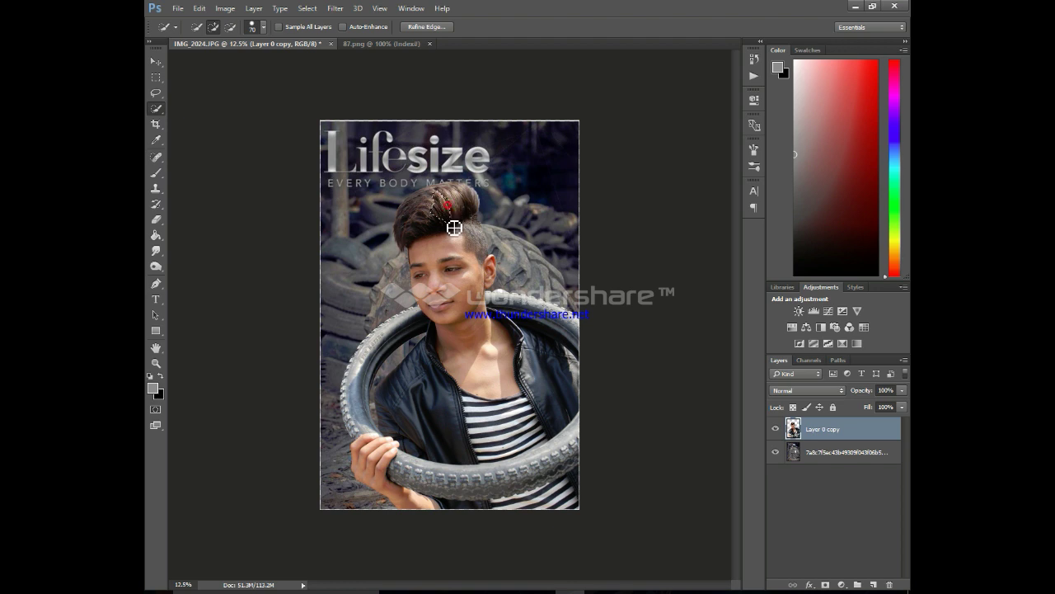
left_click(447, 201)
left_click(335, 7)
- In Camera Raw, set Reds, Oranges, Yellows and Greens saturation to -100 on the hair
left_click(363, 77)
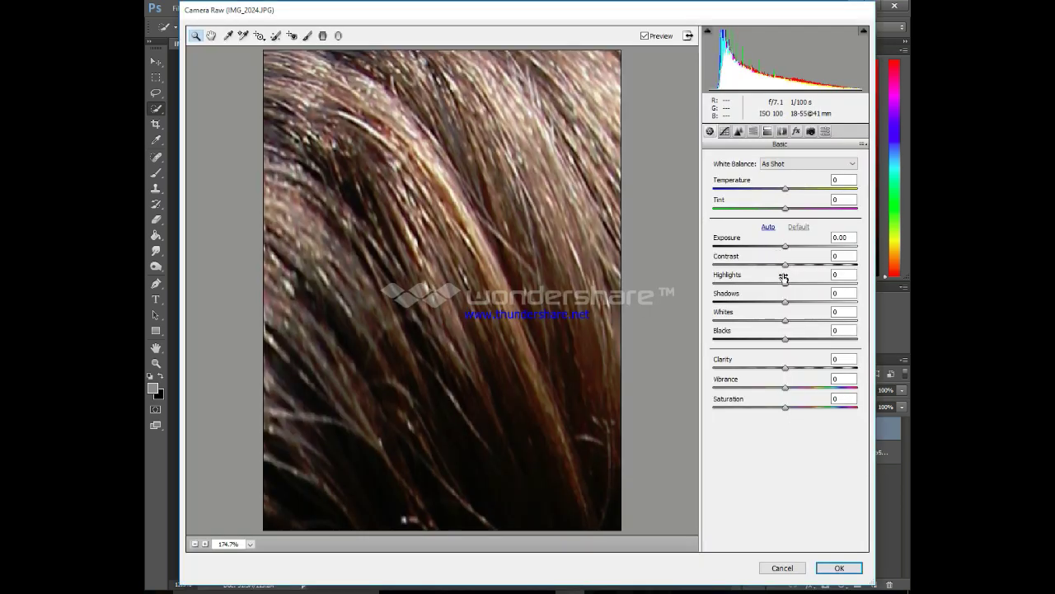
left_click(753, 131)
left_click_drag(783, 238, 709, 244)
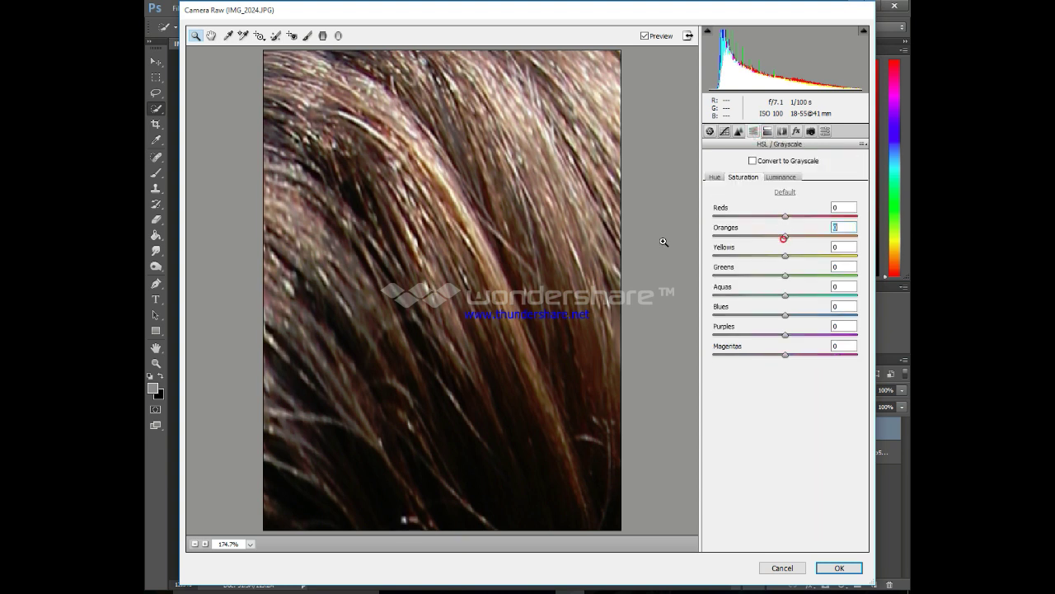
left_click(785, 215)
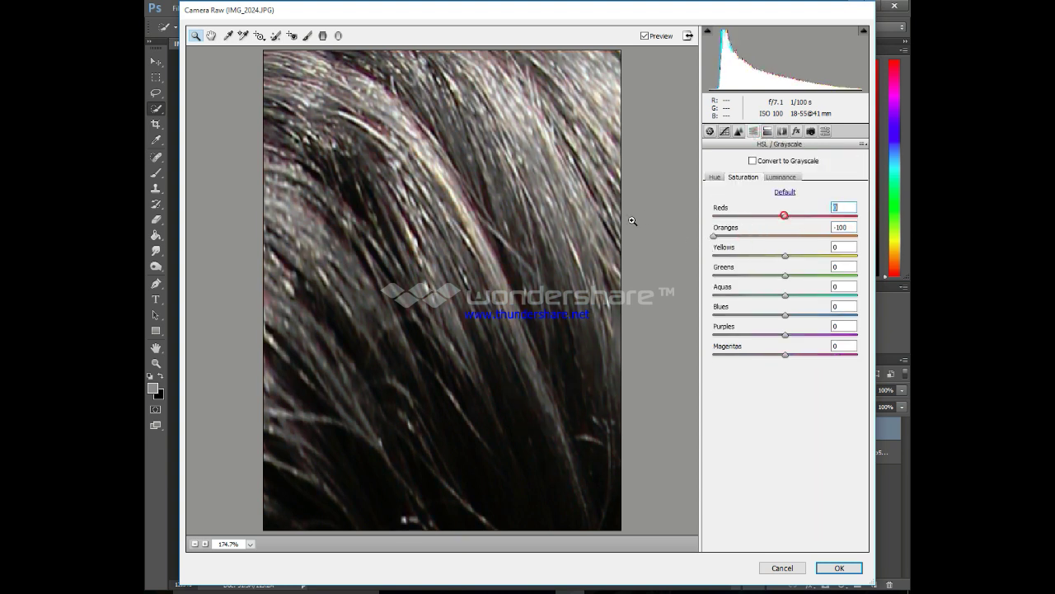
left_click_drag(784, 255, 678, 262)
left_click_drag(784, 275, 709, 277)
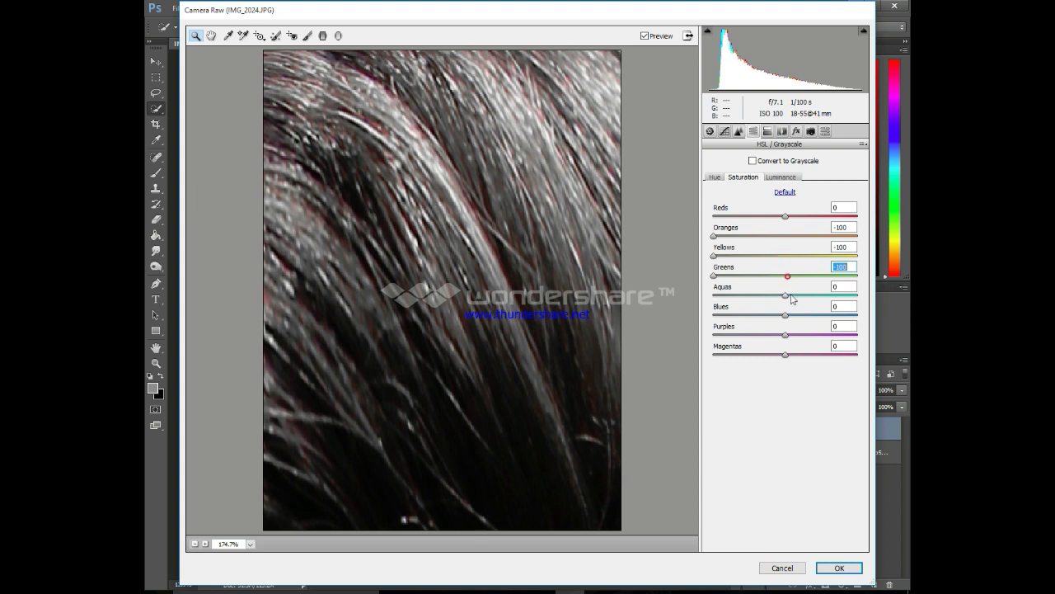
left_click_drag(785, 215, 671, 218)
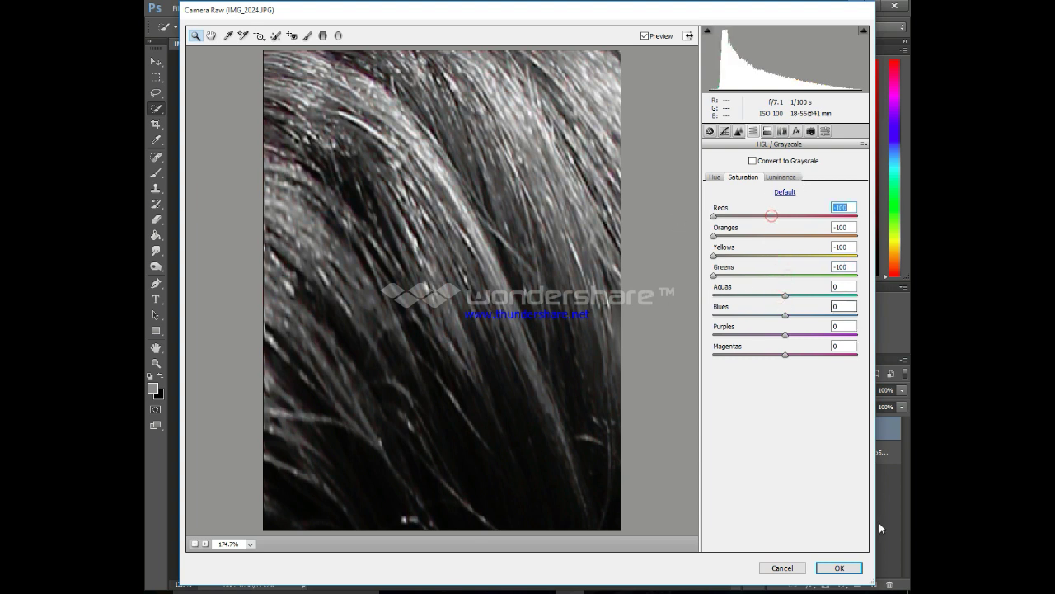
left_click(838, 567)
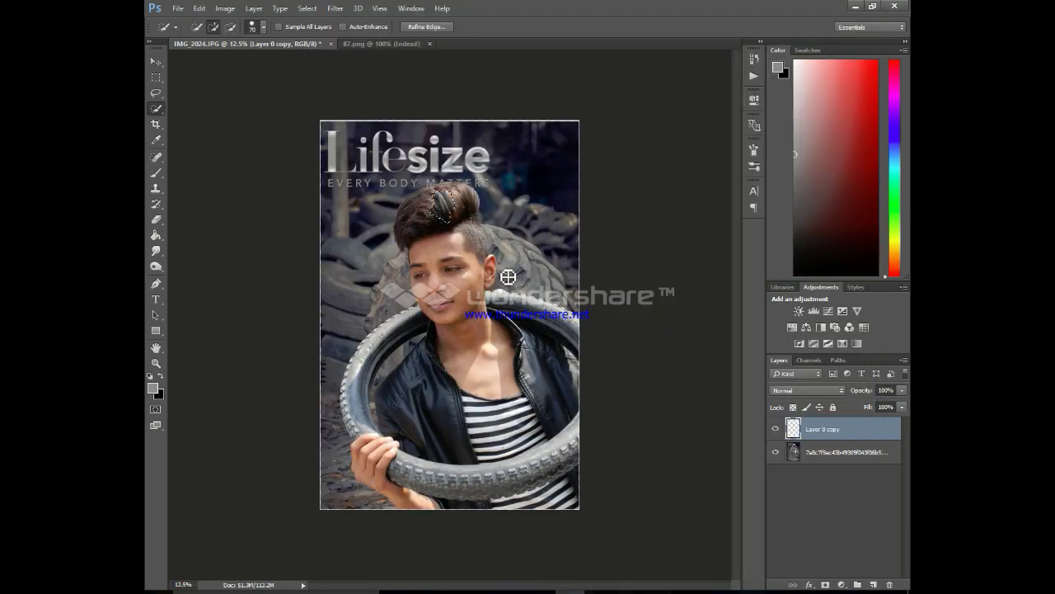
- Deselect and smudge the grey hair streak into the surrounding hair
key("ctrl+d")
key("ctrl+plus")
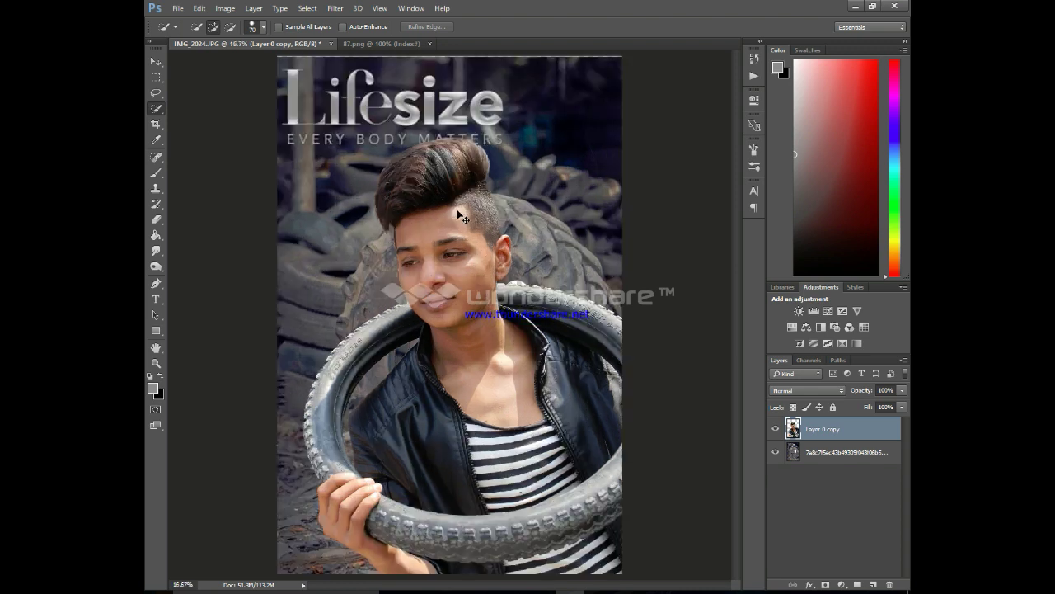
left_click(155, 254)
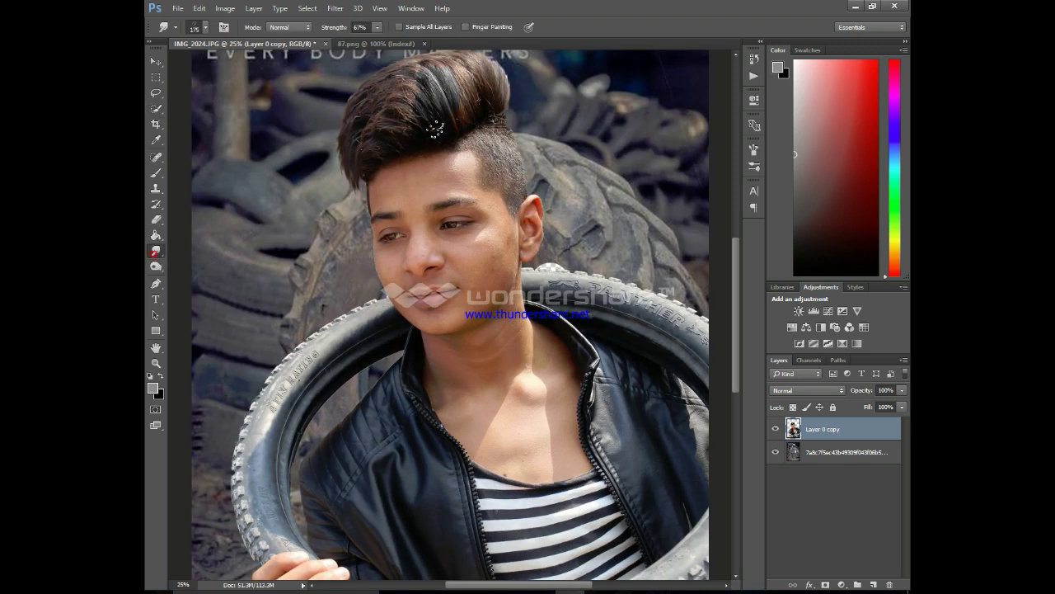
mouse_move(418, 102)
left_mouse_down()
mouse_move(424, 68)
mouse_move(412, 95)
left_mouse_up()
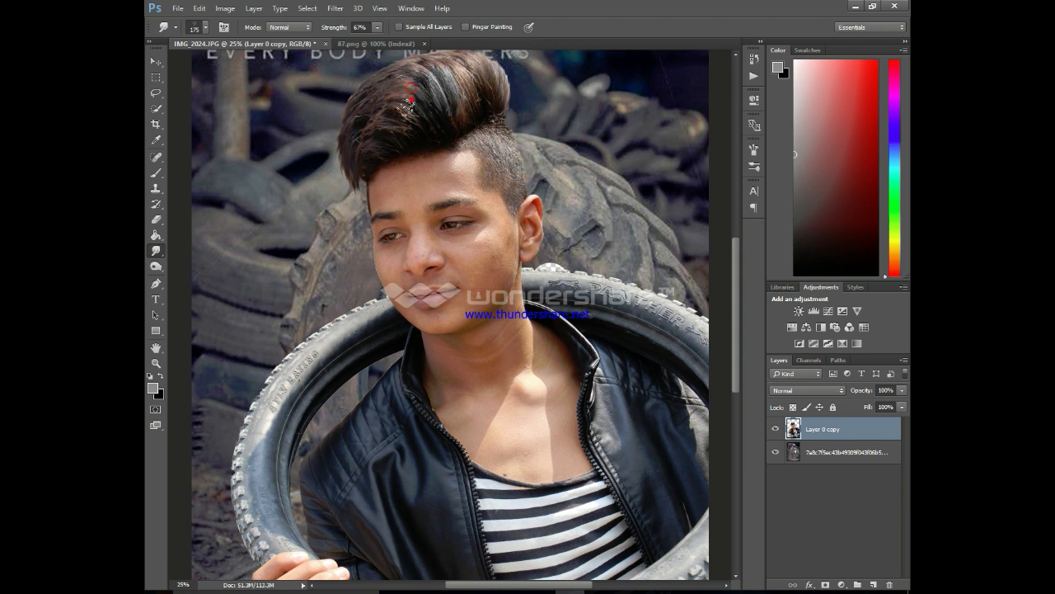
key("ctrl+minus")
key("ctrl+minus")
key("ctrl+plus")
- Apply Motion Blur (angle 11, distance 38) to the bottom photo layer
left_click(829, 452)
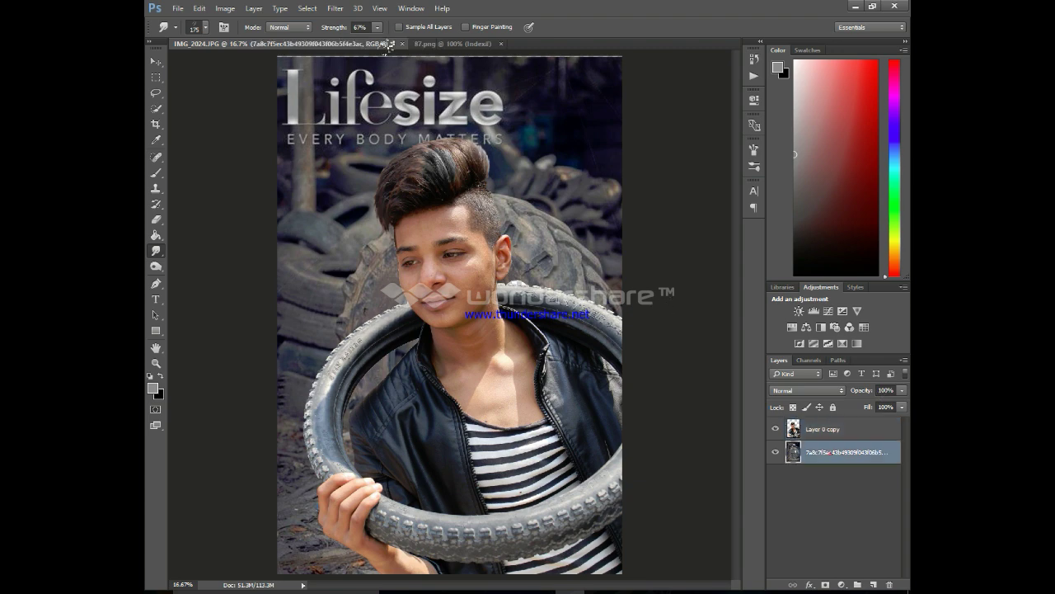
left_click(335, 8)
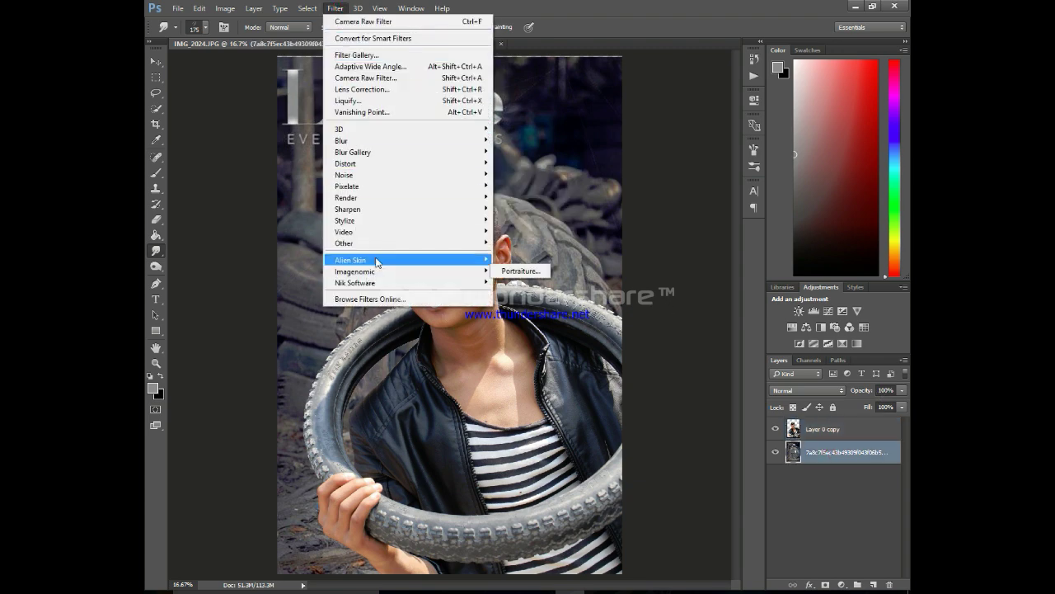
mouse_move(407, 140)
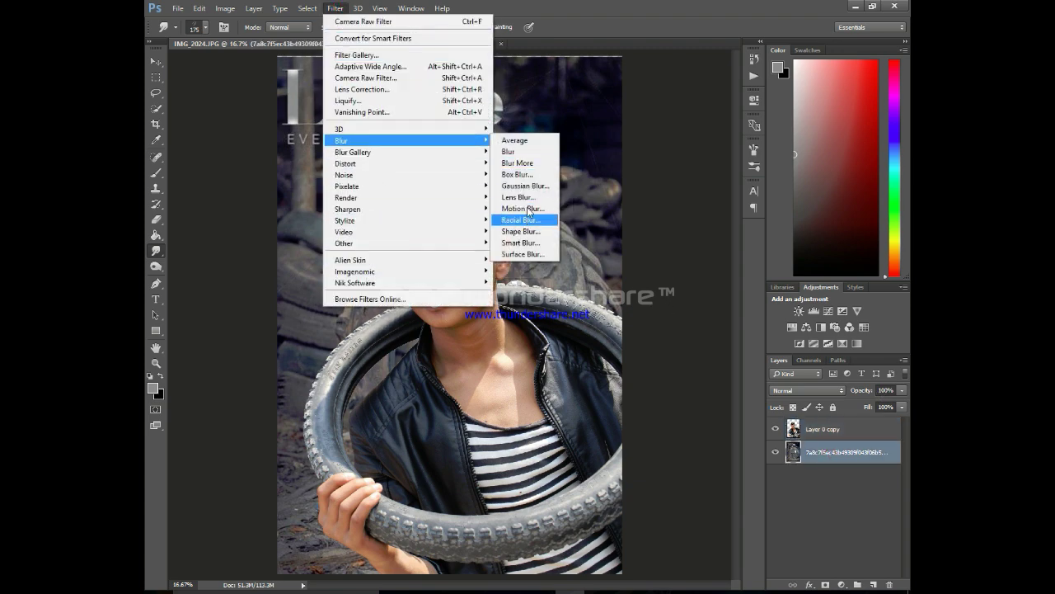
left_click(525, 209)
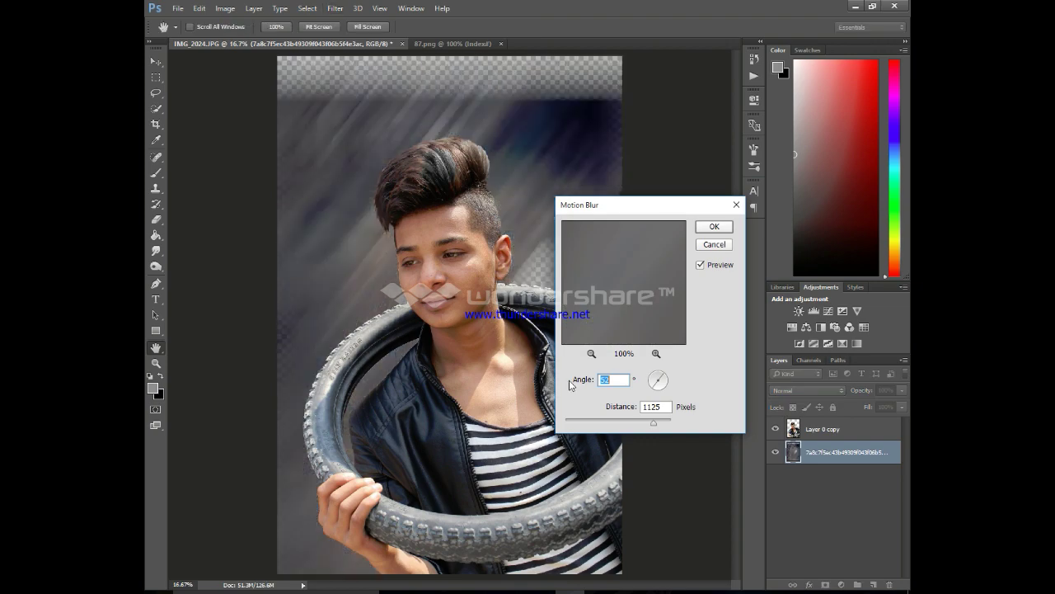
left_click(650, 387)
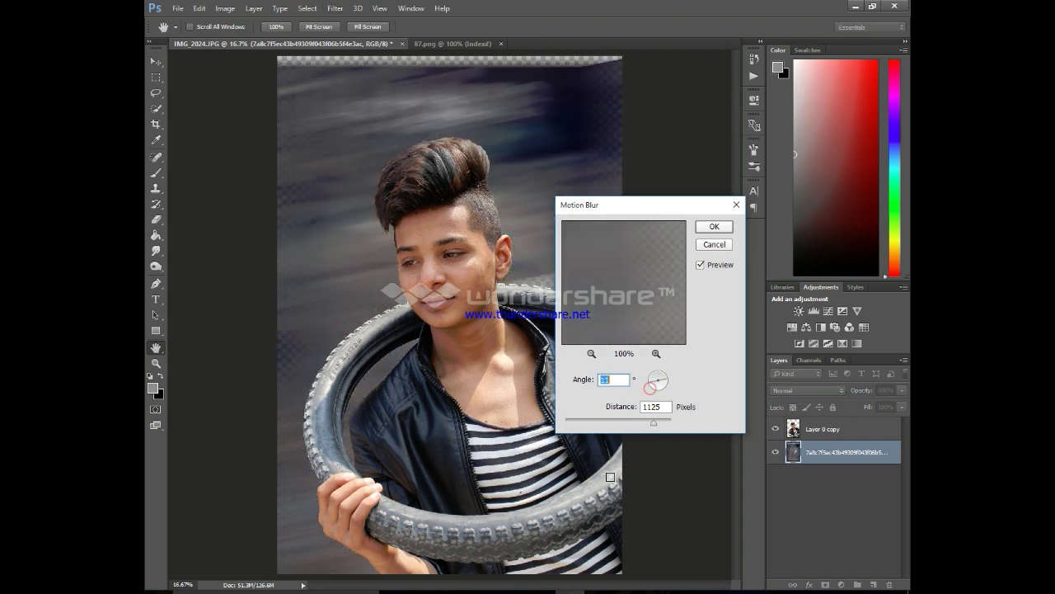
left_click_drag(590, 426, 585, 425)
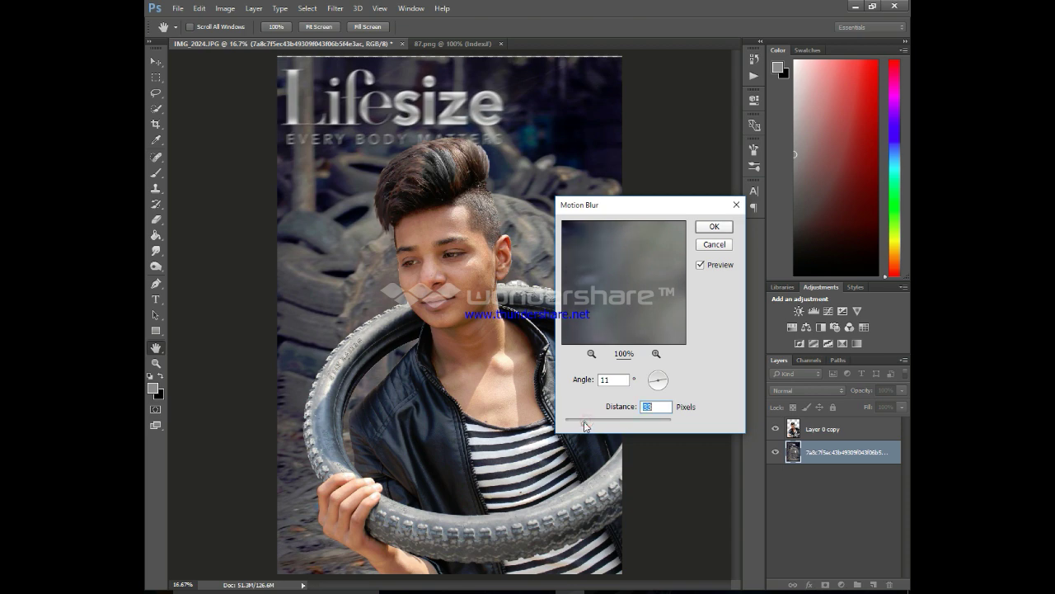
left_click(714, 227)
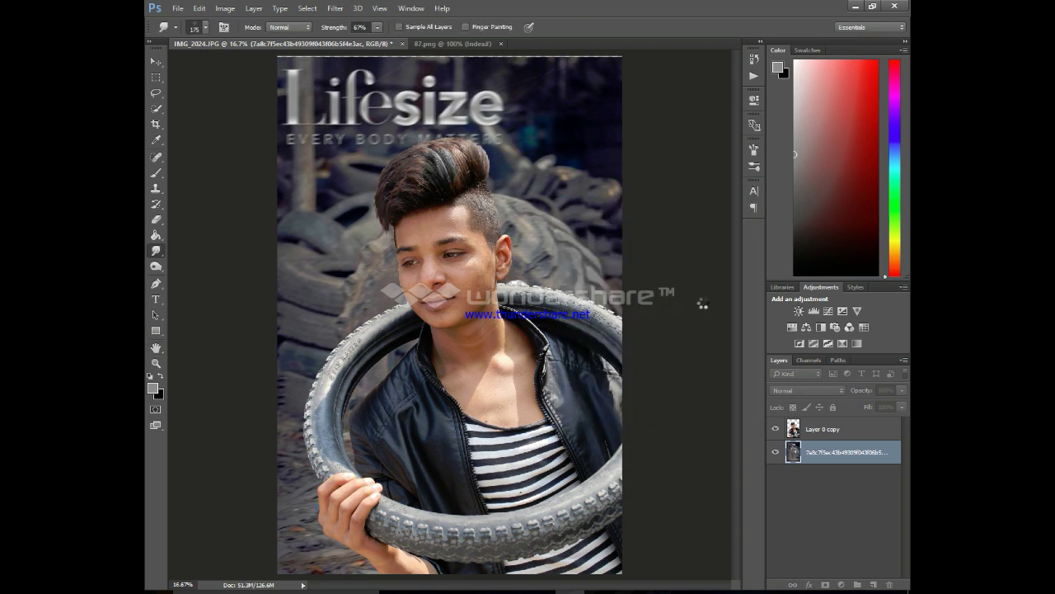
- Add a Gaussian Blur, then merge Layer 0 copy down into one layer
left_click(337, 9)
mouse_move(342, 140)
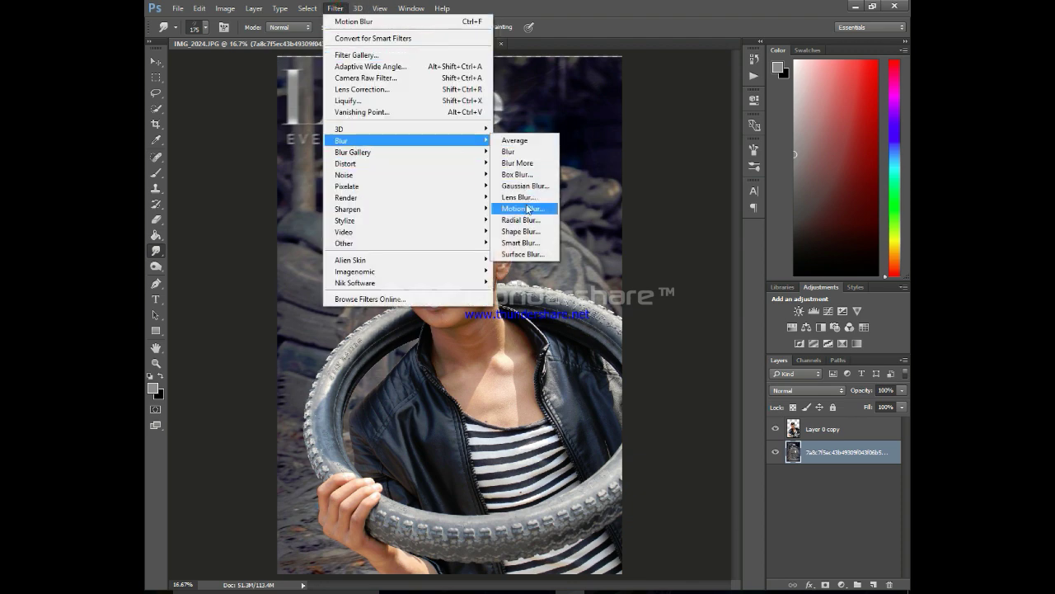
left_click(524, 186)
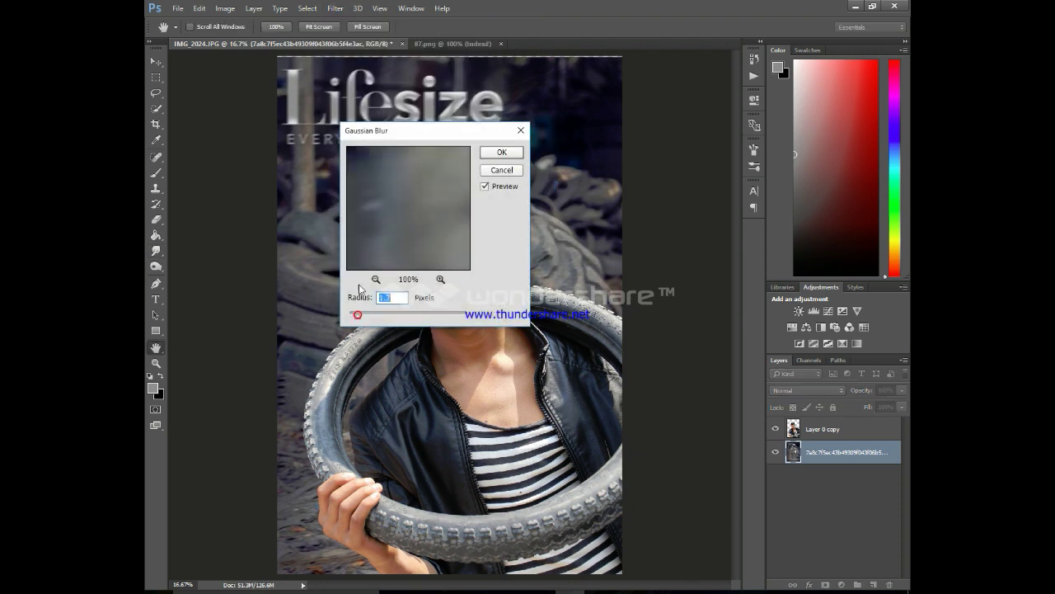
left_click(502, 153)
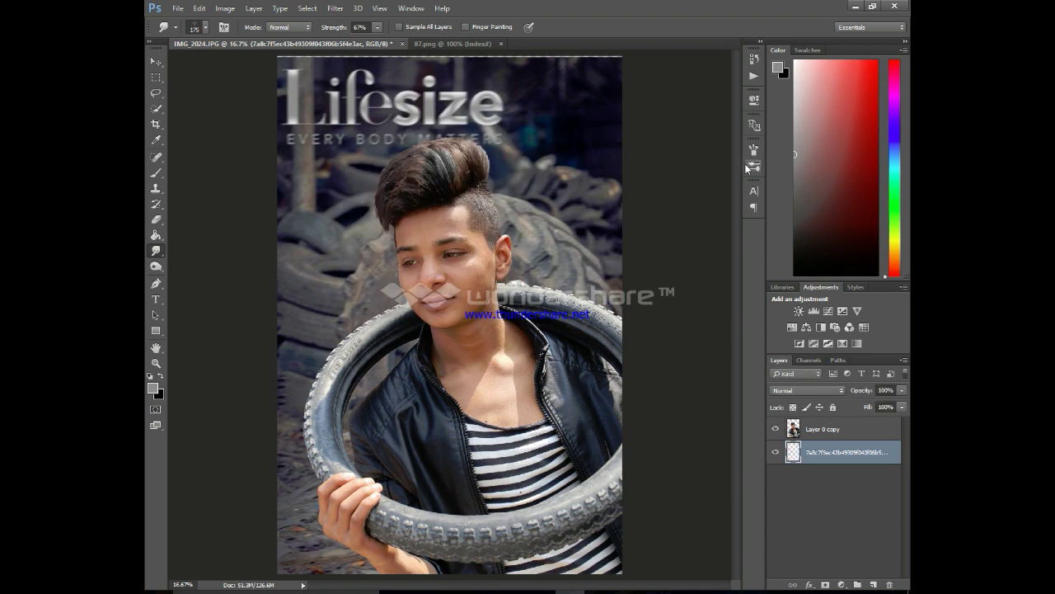
left_click(833, 439)
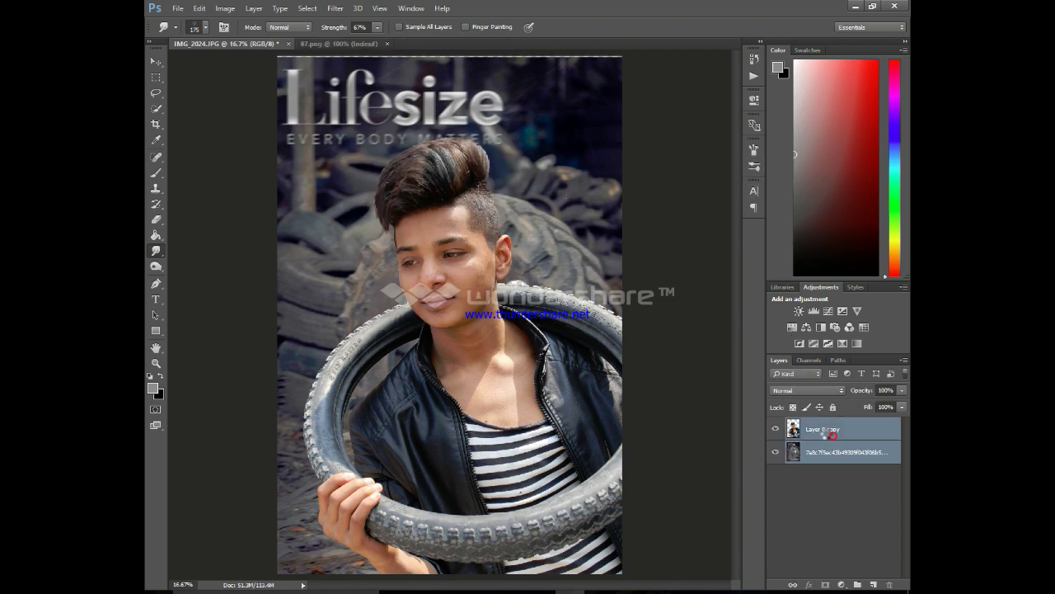
key("ctrl+e")
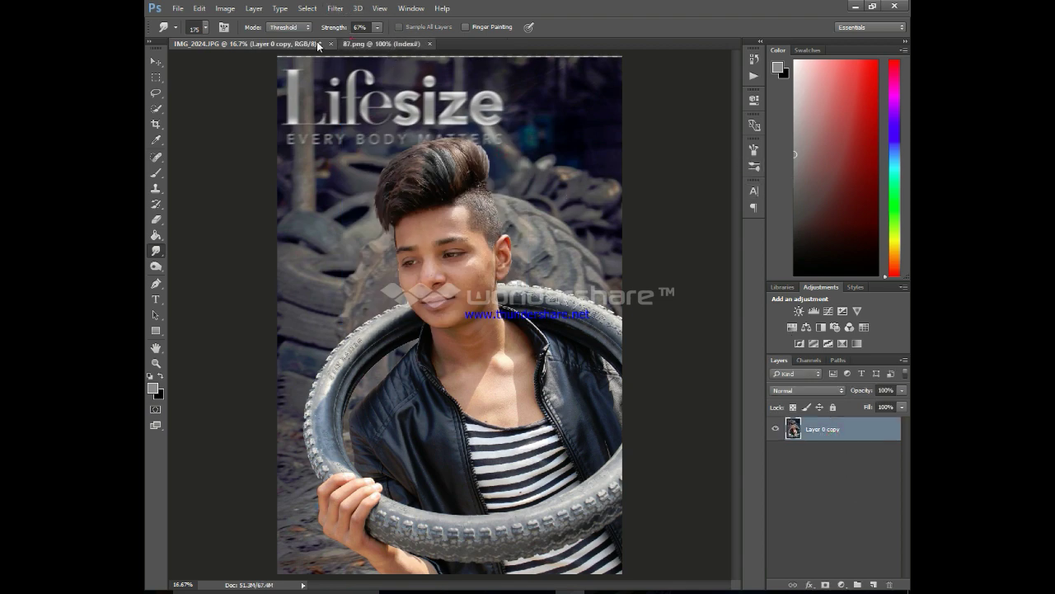
left_click(367, 43)
left_click(312, 42)
- In Camera Raw, set Highlights -100, raise Vibrance, and boost Reds +99, Yellows +100 and Blues saturation
left_click(335, 8)
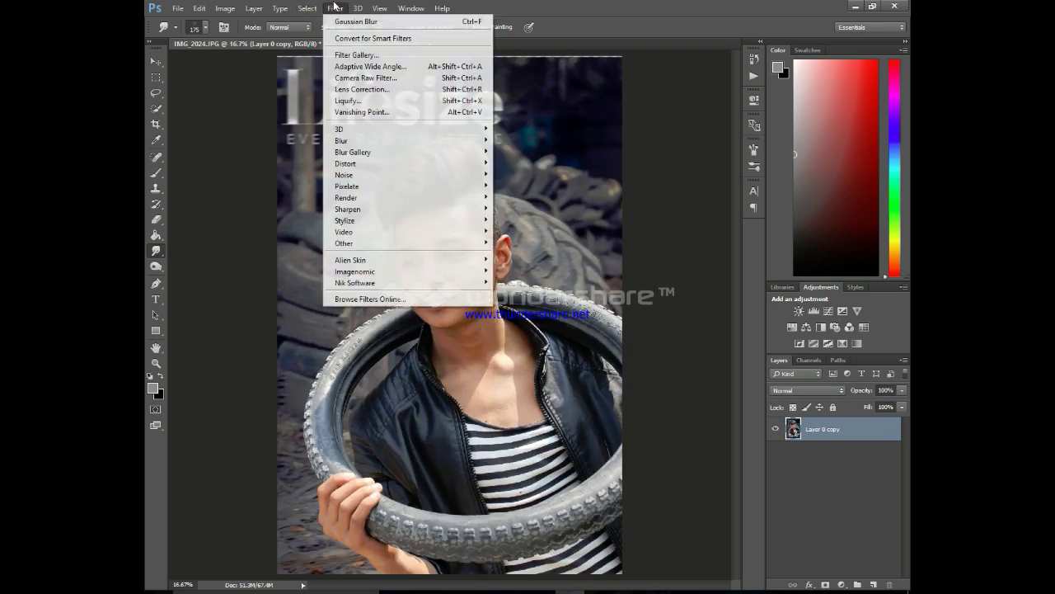
left_click(360, 80)
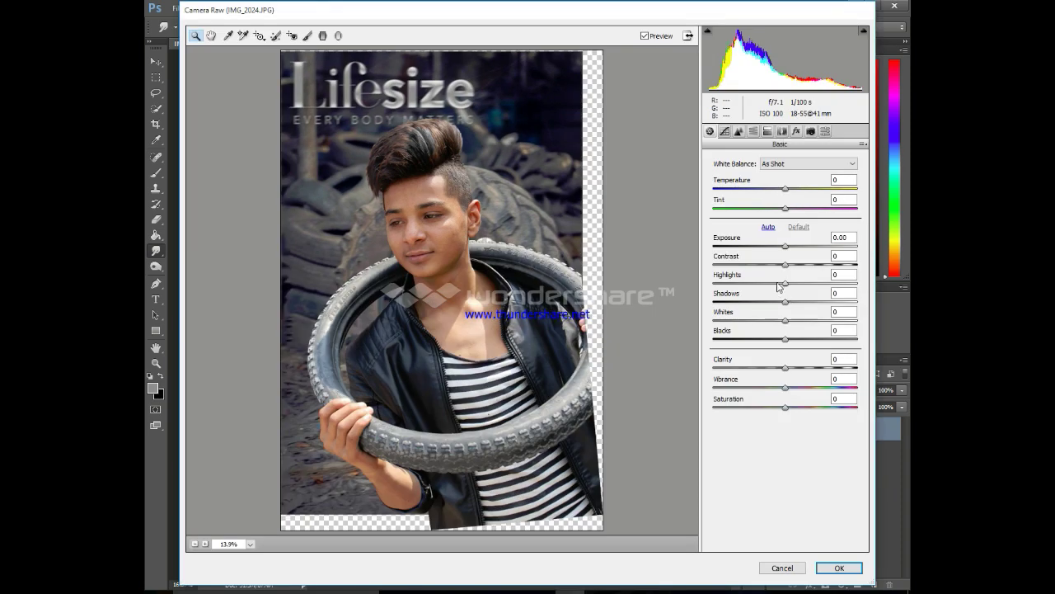
left_click_drag(780, 286, 682, 291)
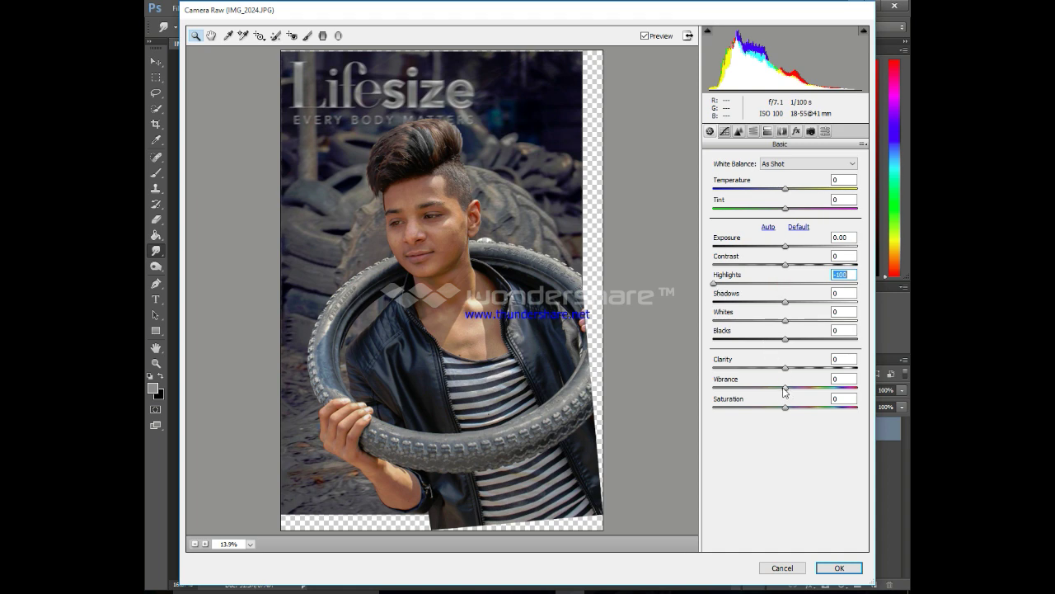
left_click_drag(784, 387, 789, 388)
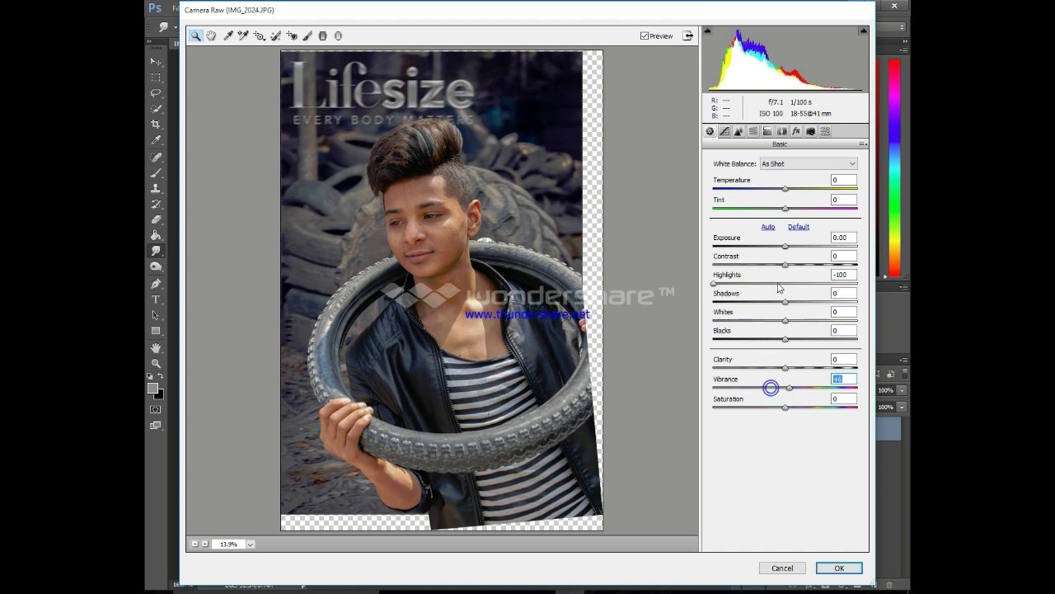
left_click(755, 131)
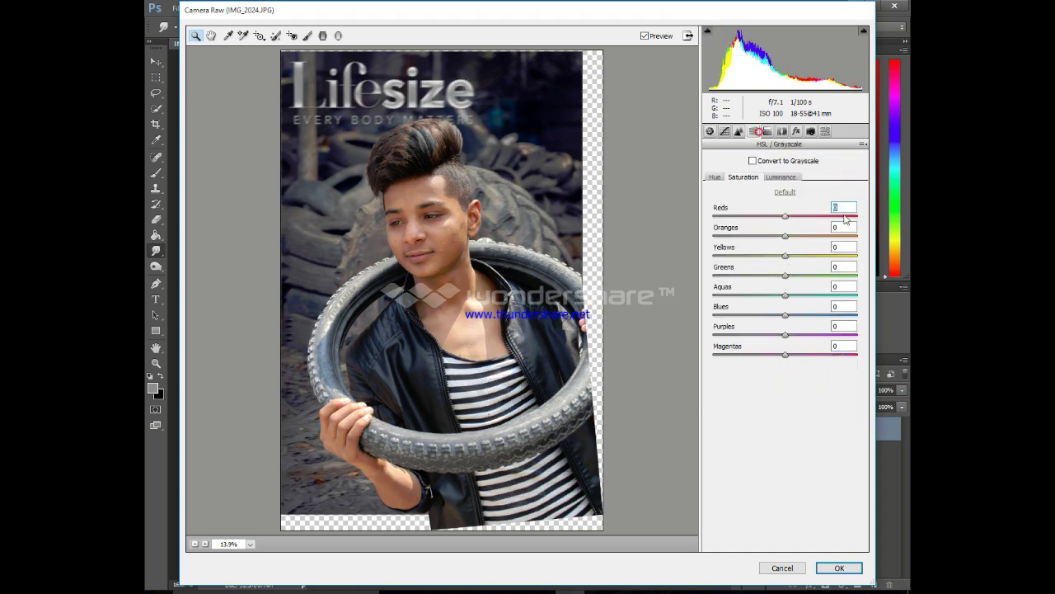
left_click(857, 216)
left_click_drag(790, 257, 858, 257)
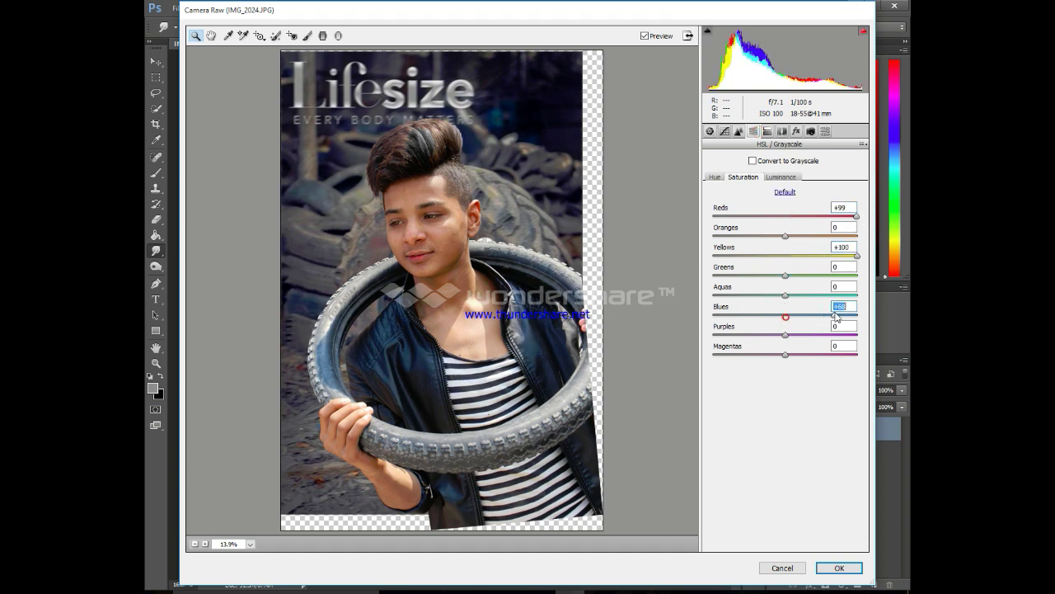
left_click_drag(785, 315, 833, 315)
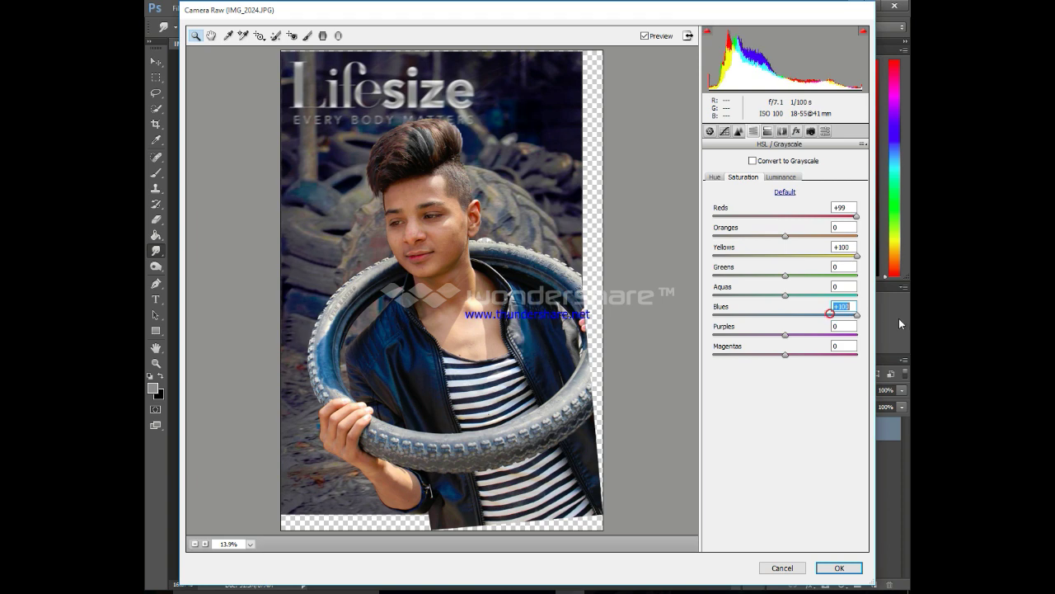
- Shift hues Aquas +100, Blues -70, Yellows -100, set Oranges luminance +24, and apply
left_click(720, 178)
left_click_drag(785, 295, 875, 295)
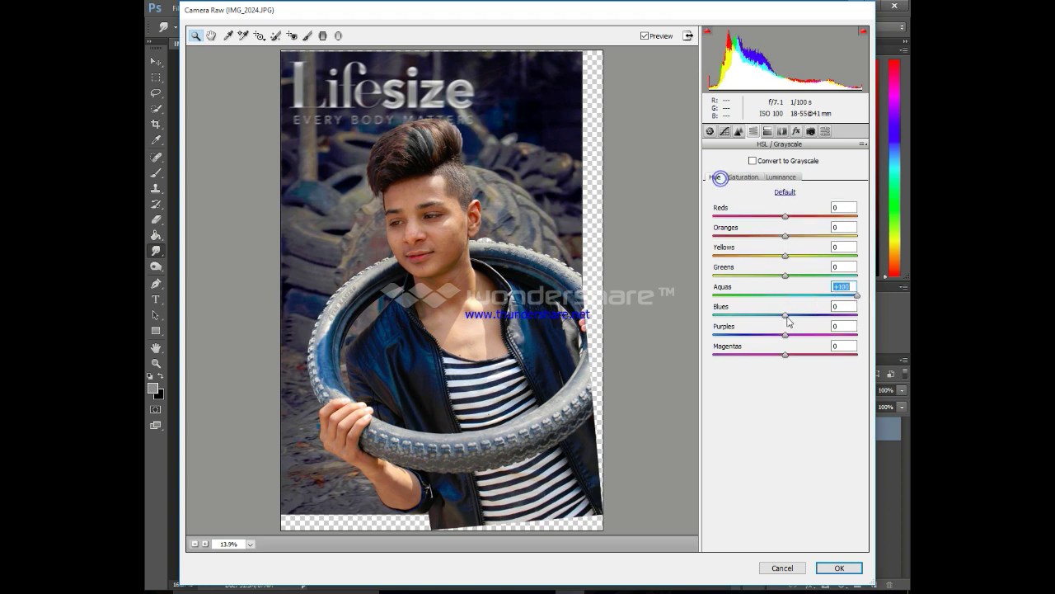
left_click_drag(785, 314, 735, 315)
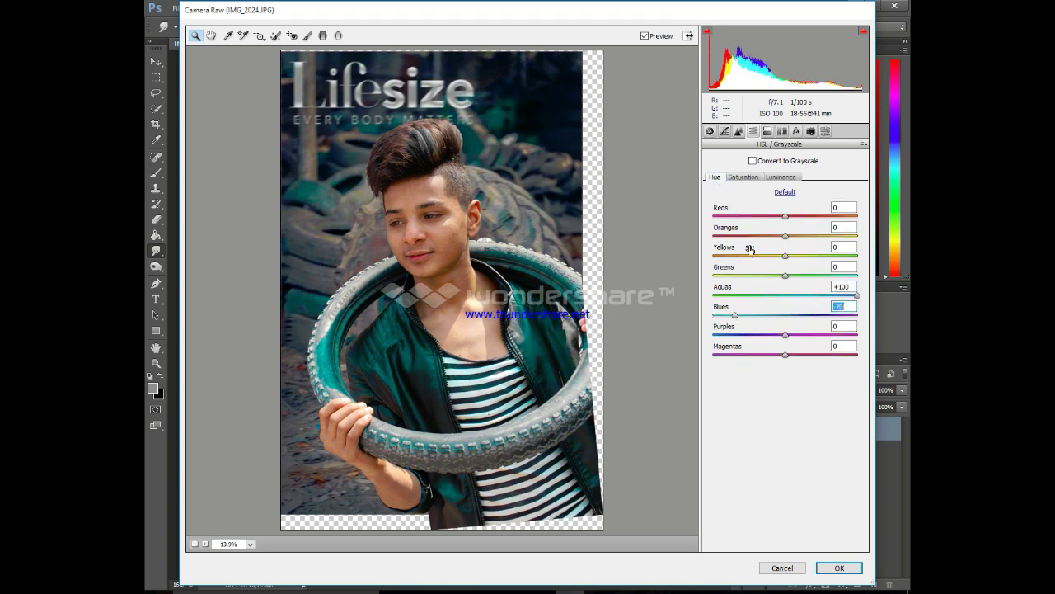
left_click_drag(785, 256, 711, 257)
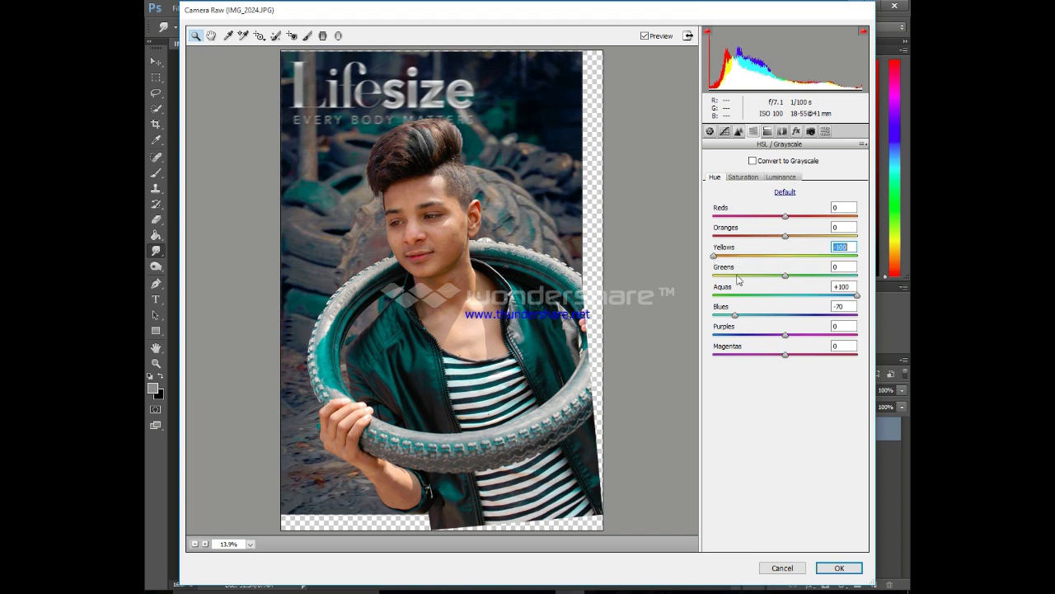
left_click(779, 275)
left_click(780, 178)
left_click_drag(785, 236, 804, 236)
left_click(840, 567)
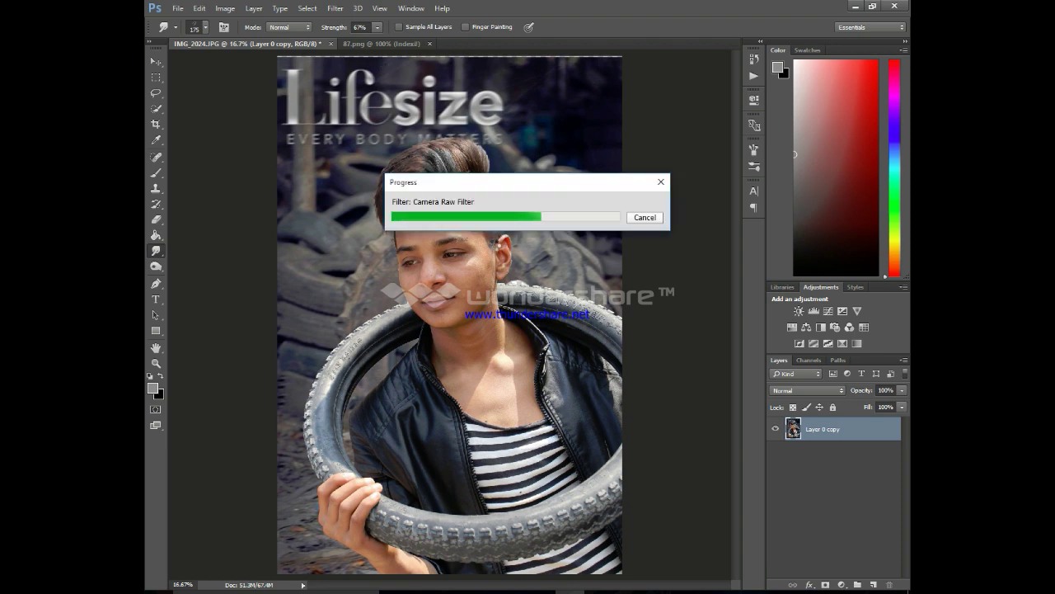
- Select the Mixer Brush, zoom into the face, and smooth the forehead skin
right_click(156, 172)
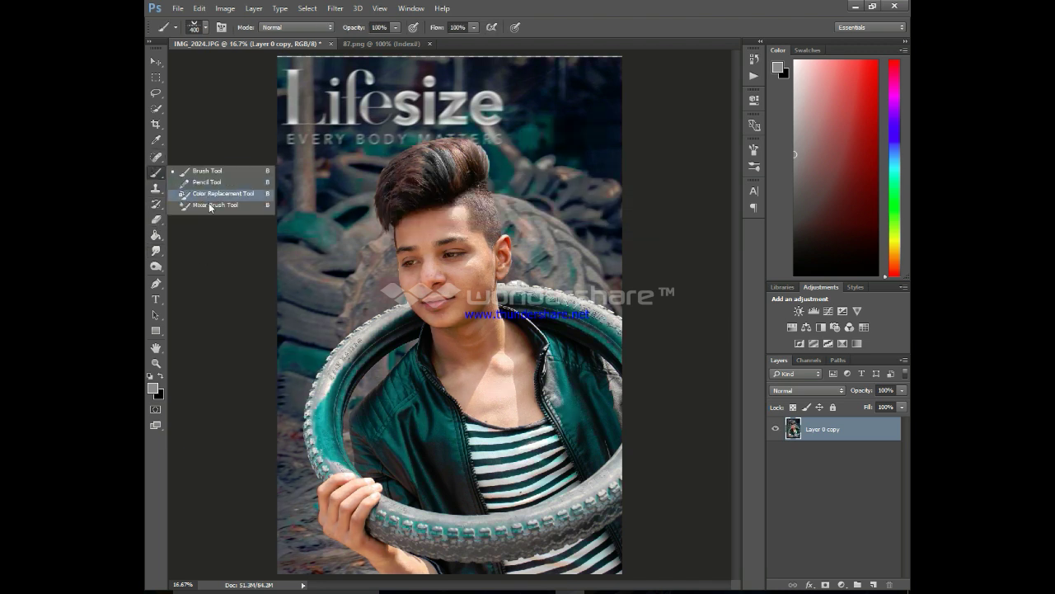
left_click(208, 205)
key("ctrl+plus")
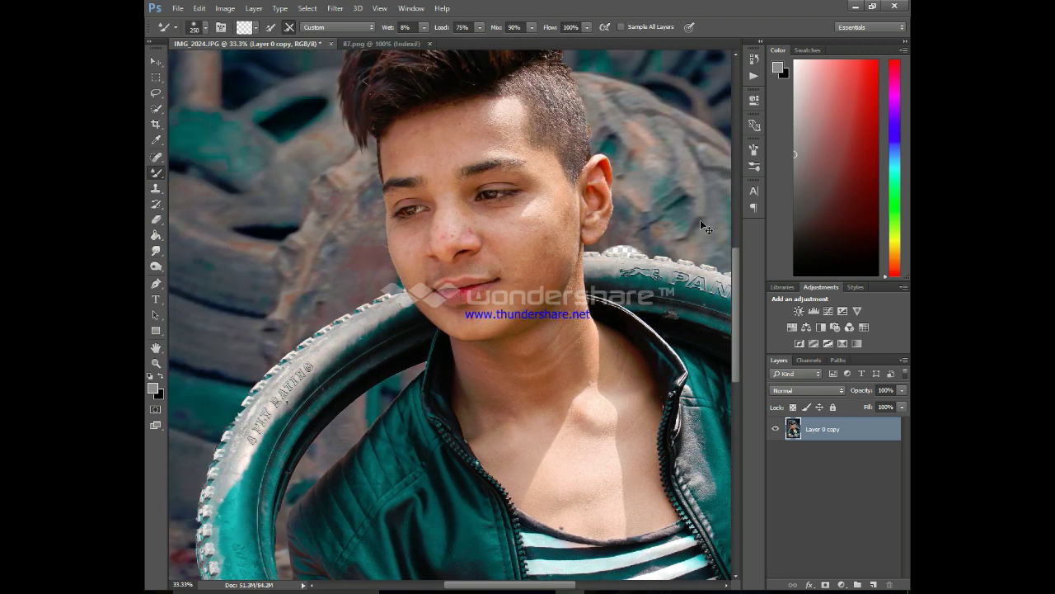
scroll(734, 236, "up", 2)
key("ctrl+plus")
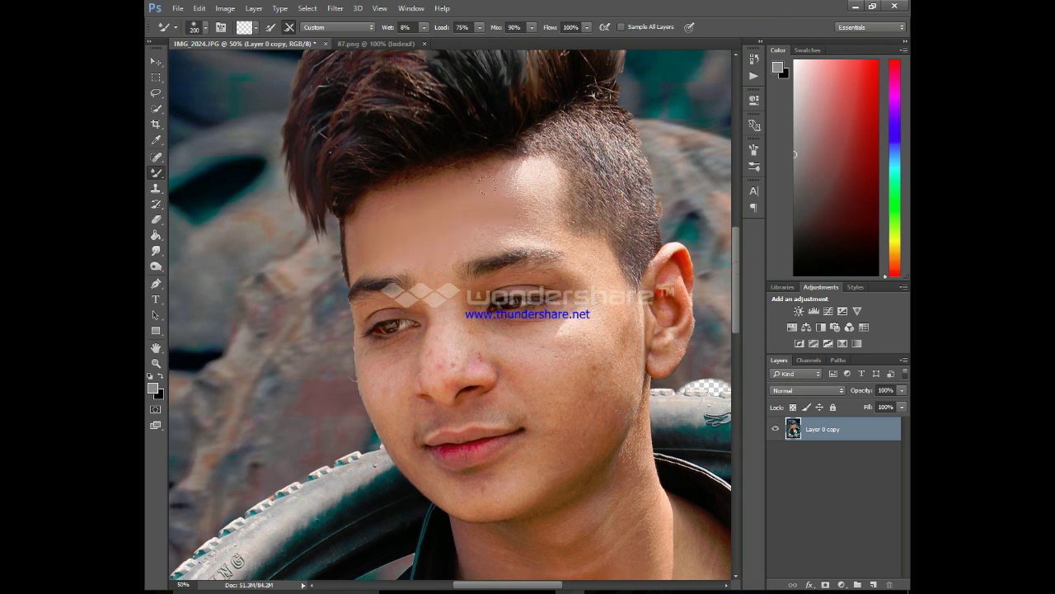
left_click_drag(524, 194, 532, 193)
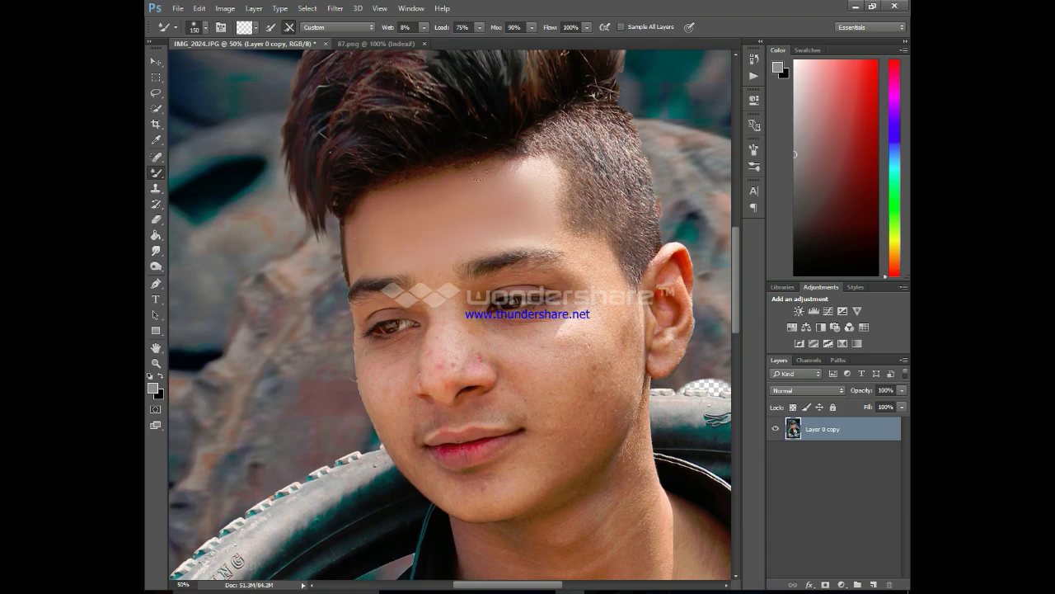
left_click(359, 261)
key("bracketleft")
key("bracketleft")
key("bracketleft")
key("bracketright")
key("bracketright")
key("bracketright")
scroll(545, 191, "down", 2)
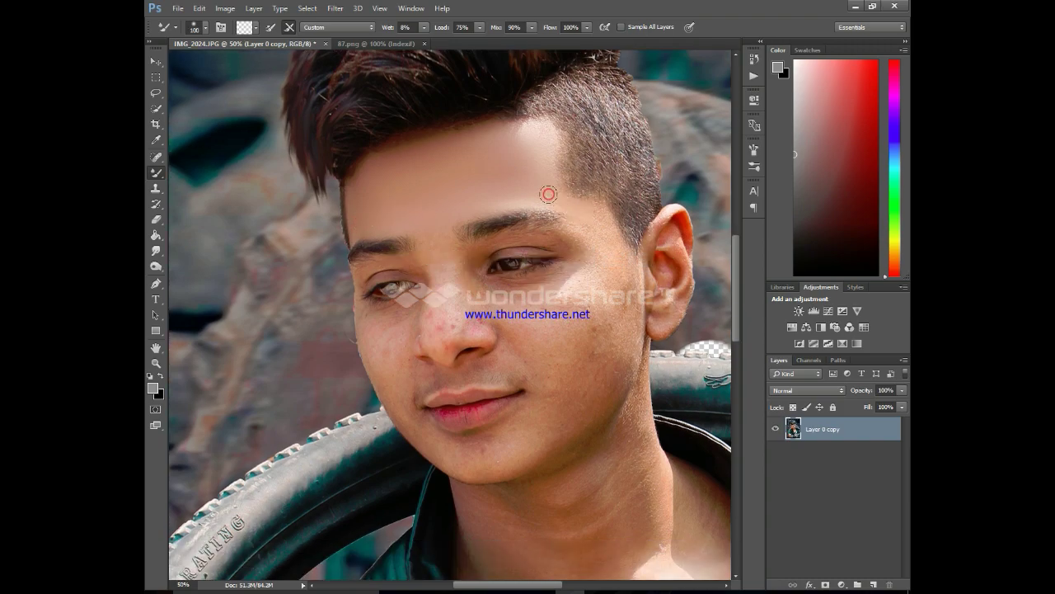
left_click_drag(558, 201, 524, 127)
- Smooth the skin beside the ear, down the cheek, along the nose and under the eye
left_click_drag(598, 228, 601, 236)
left_click_drag(624, 297, 591, 366)
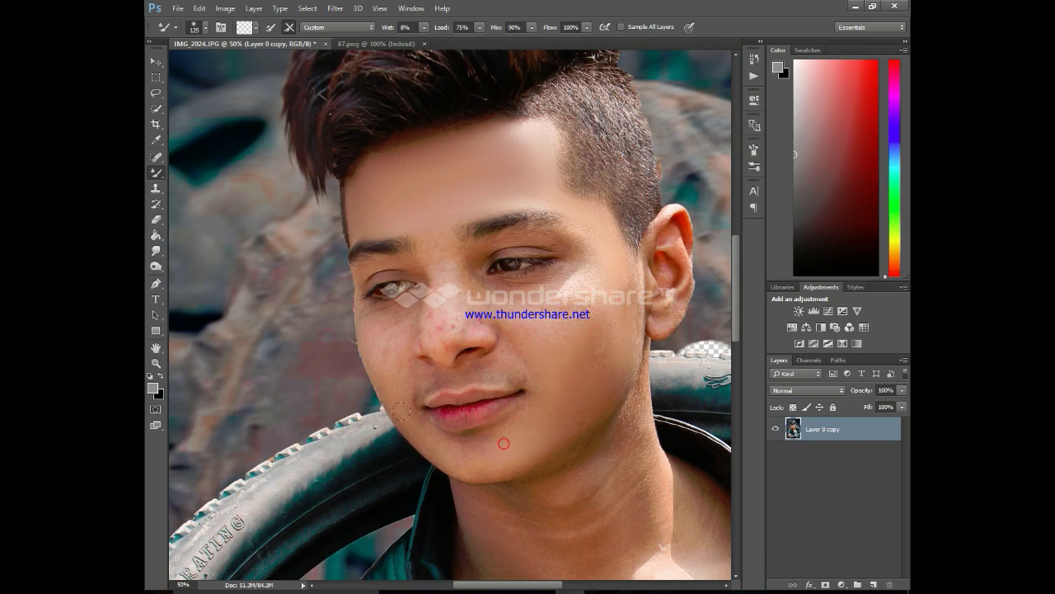
key("bracketleft")
key("bracketleft")
key("bracketleft")
left_click(484, 322)
left_click_drag(484, 322, 478, 312)
left_click_drag(539, 291, 507, 333)
key("bracketright")
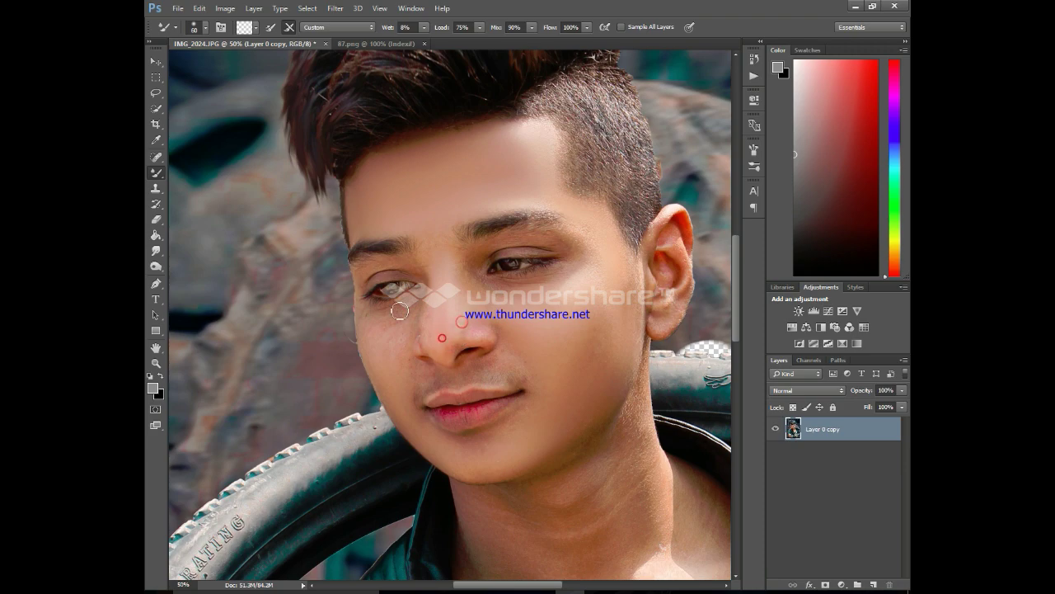
mouse_move(407, 309)
left_mouse_down()
mouse_move(403, 354)
mouse_move(393, 346)
left_mouse_up()
mouse_move(377, 309)
left_mouse_down()
mouse_move(371, 302)
mouse_move(422, 279)
left_mouse_up()
- Smooth the boy's lower lip with a resized Mixer Brush
key("bracketleft")
key("bracketleft")
scroll(467, 284, "down", 2)
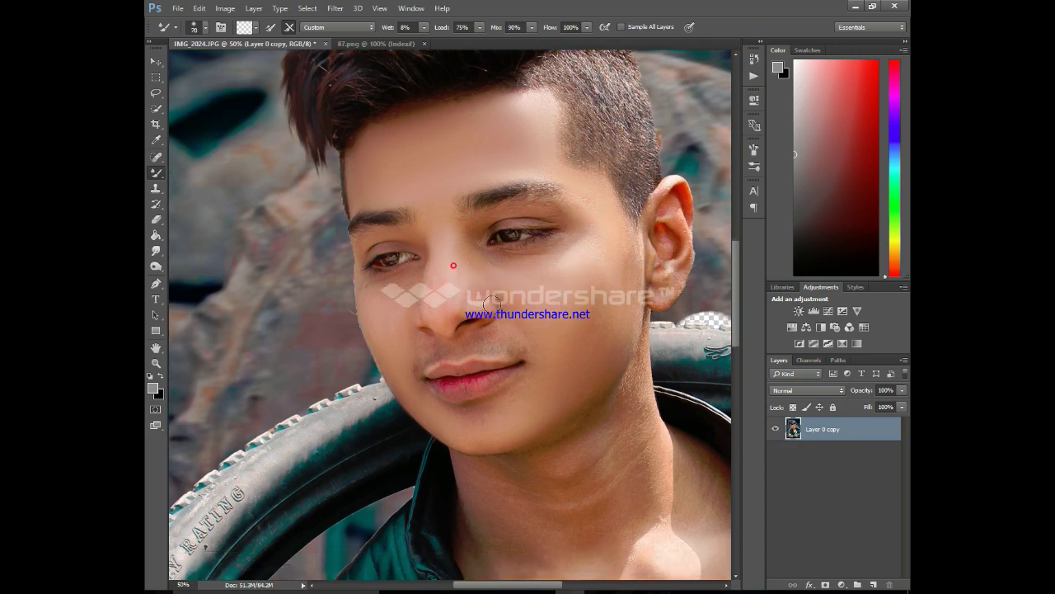
key("bracketright")
scroll(438, 305, "down", 5)
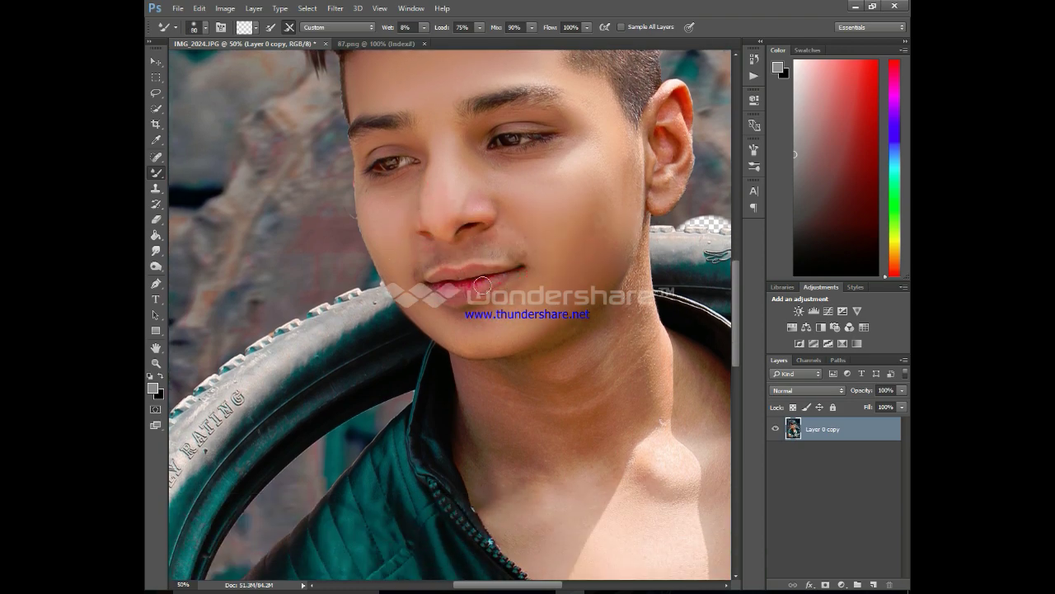
mouse_move(482, 284)
left_mouse_down()
mouse_move(415, 203)
mouse_move(418, 256)
mouse_move(504, 214)
left_mouse_up()
scroll(640, 149, "down", 2)
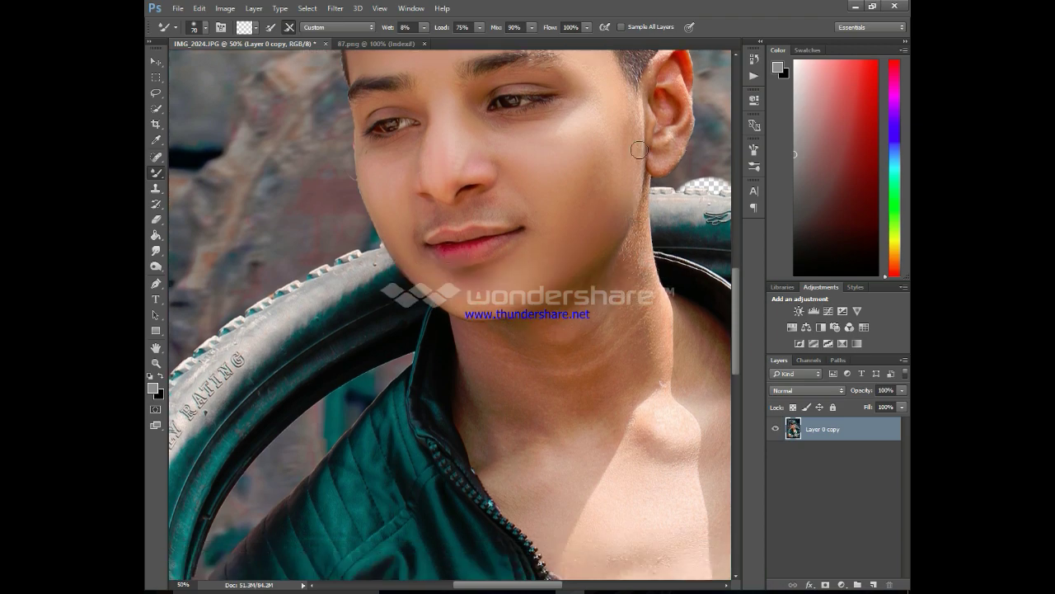
scroll(602, 165, "up", 2)
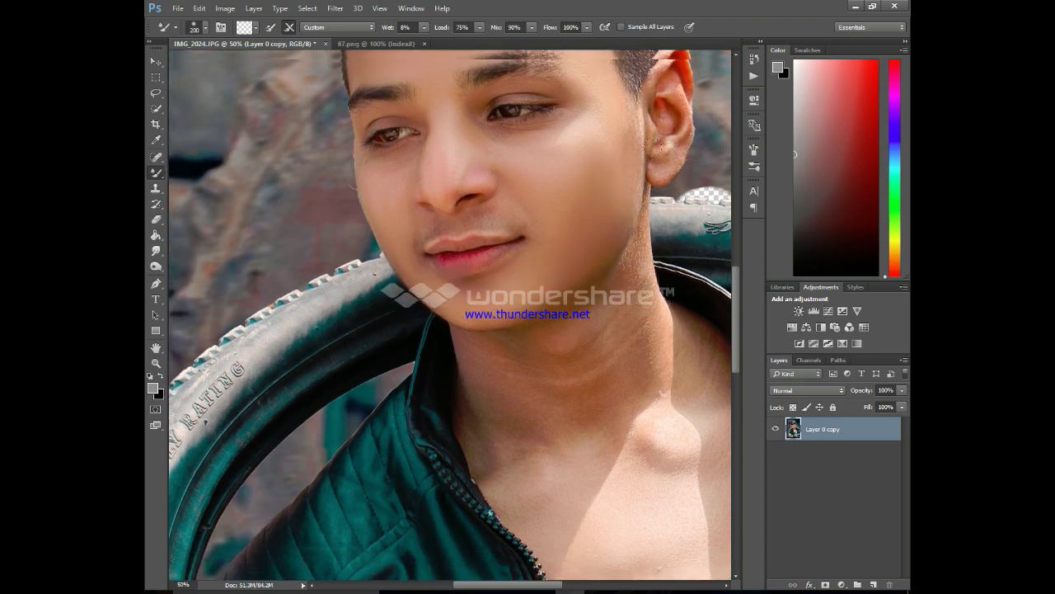
- Smooth the skin of the ear and at the eye corner
key("bracketleft")
key("bracketleft")
left_click_drag(673, 122, 658, 202)
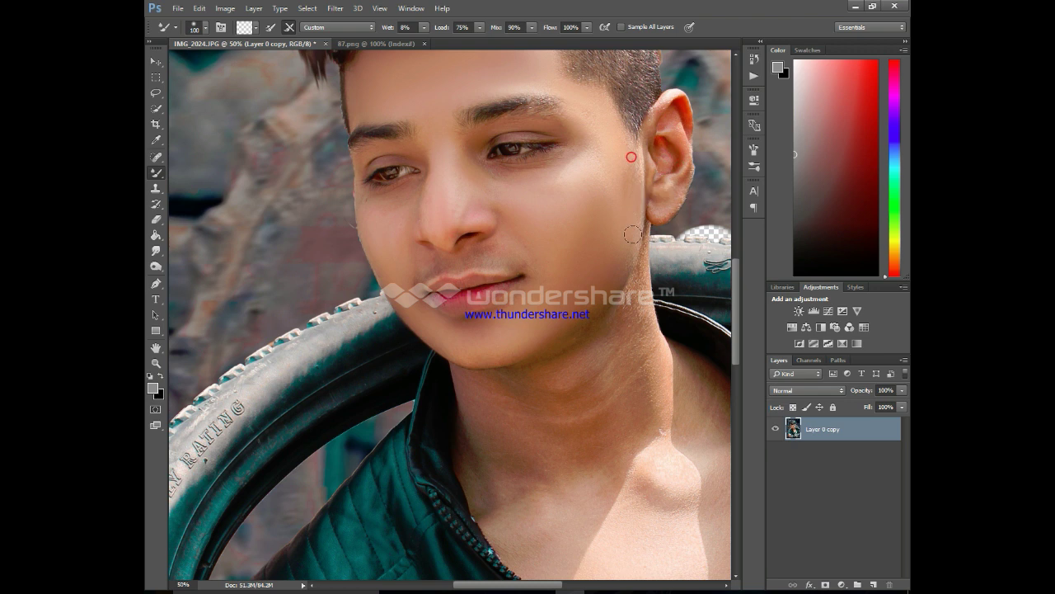
scroll(587, 58, "down", 3)
scroll(587, 117, "down", 2)
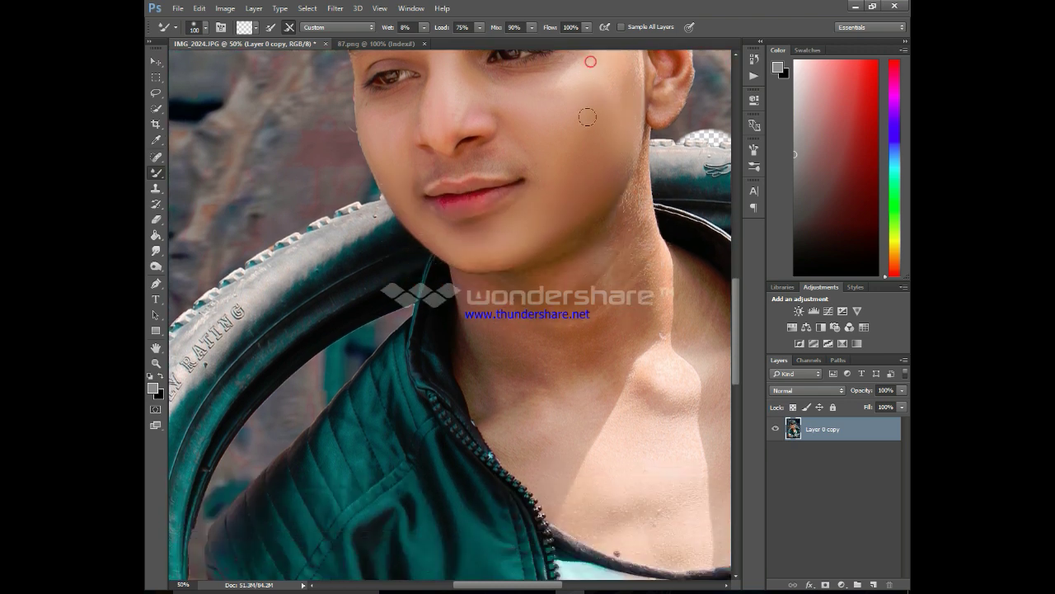
left_click_drag(411, 85, 419, 90)
scroll(376, 138, "down", 2)
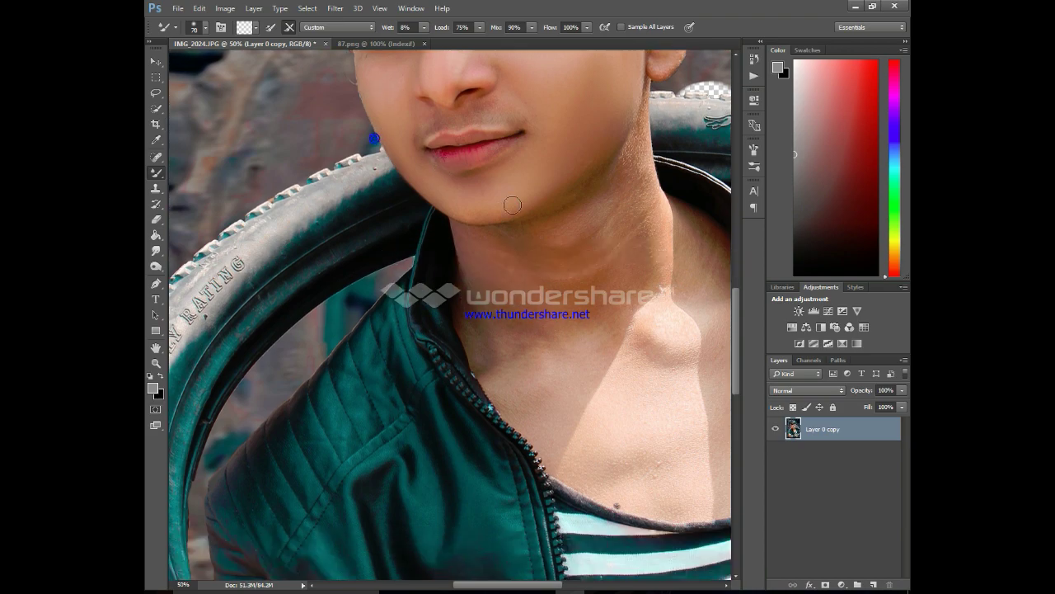
key("bracketright")
key("bracketright")
key("bracketright")
scroll(446, 132, "down", 4)
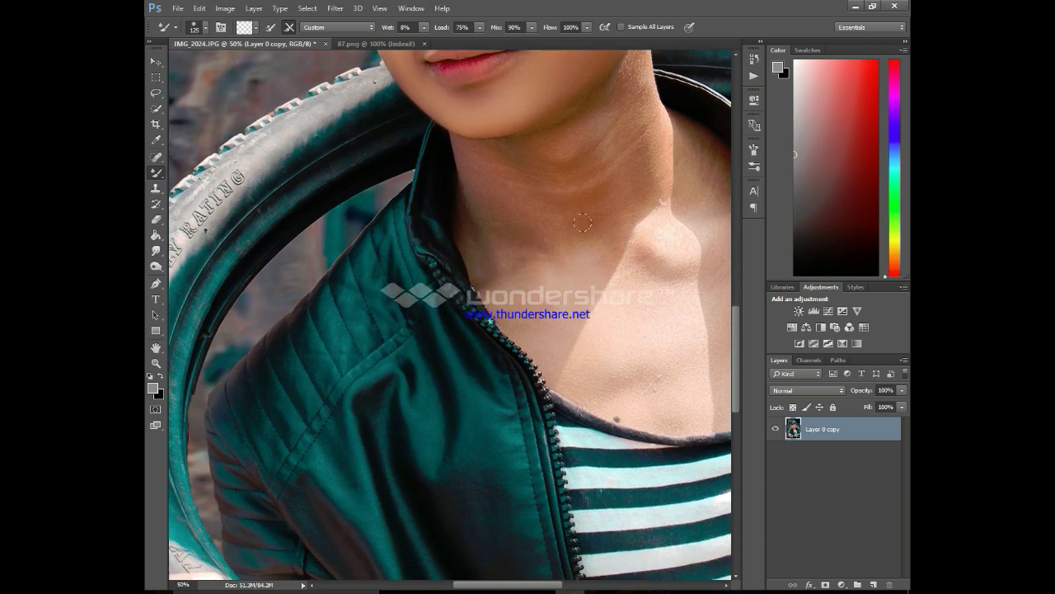
- With a larger Mixer Brush, blend the chest skin tones and collarbone highlights
key("bracketright")
key("bracketright")
key("bracketright")
key("bracketright")
key("bracketright")
left_click_drag(494, 585, 518, 590)
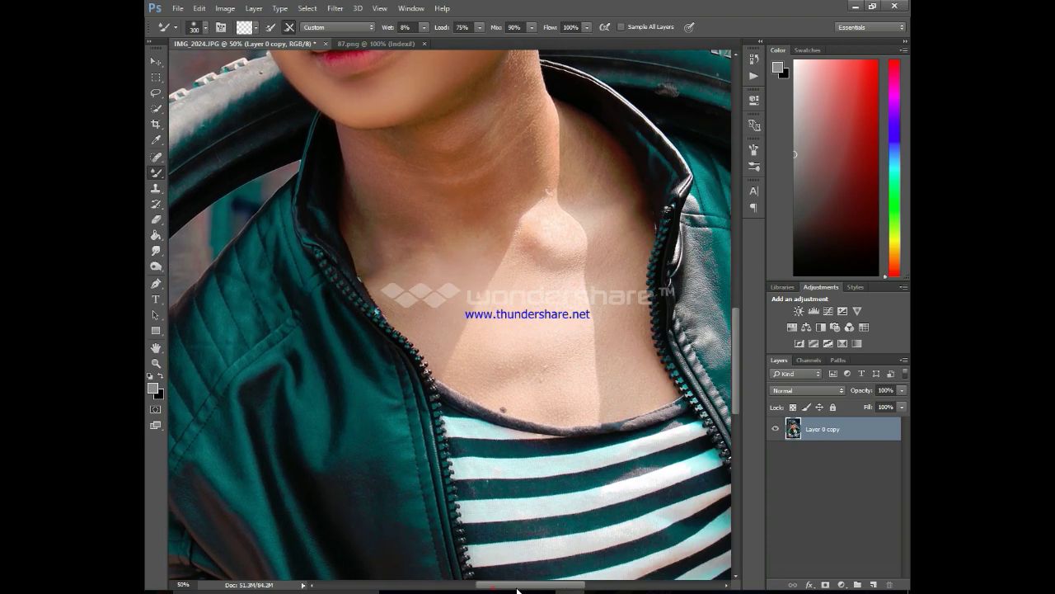
left_click_drag(564, 307, 458, 338)
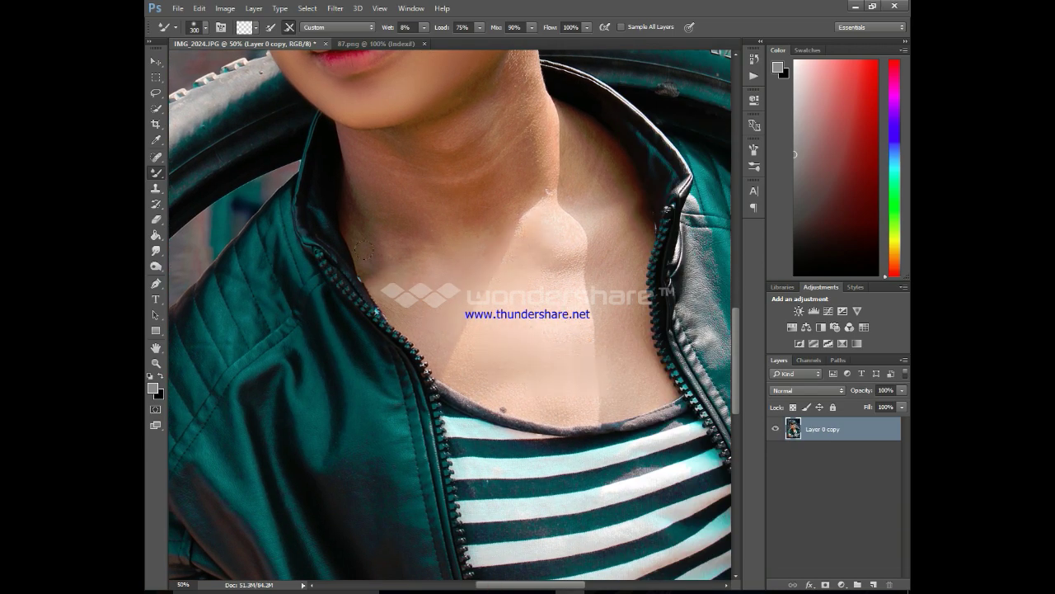
left_click_drag(391, 277, 357, 188)
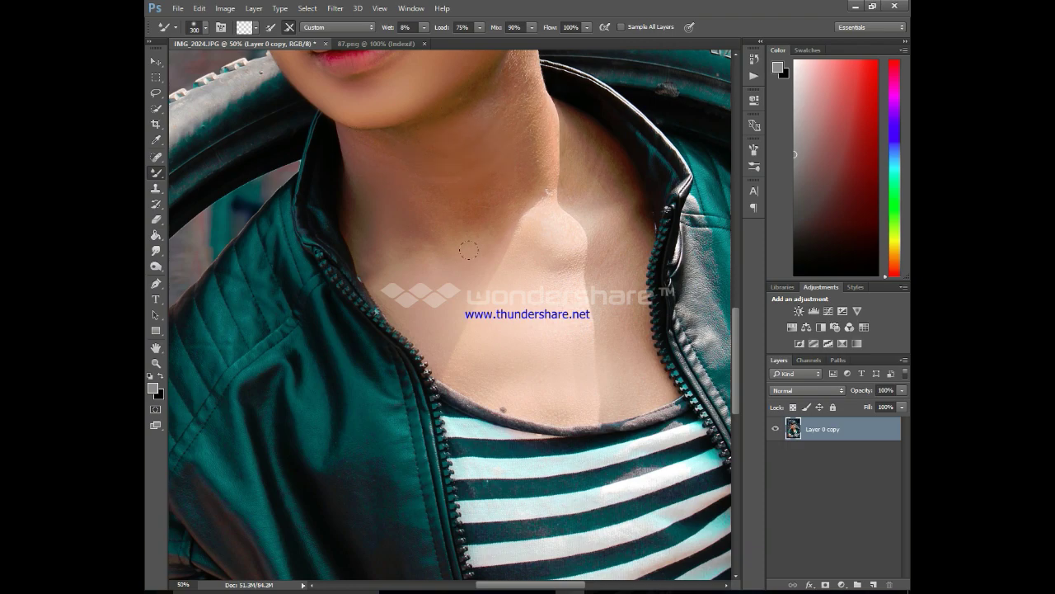
left_click_drag(544, 198, 498, 338)
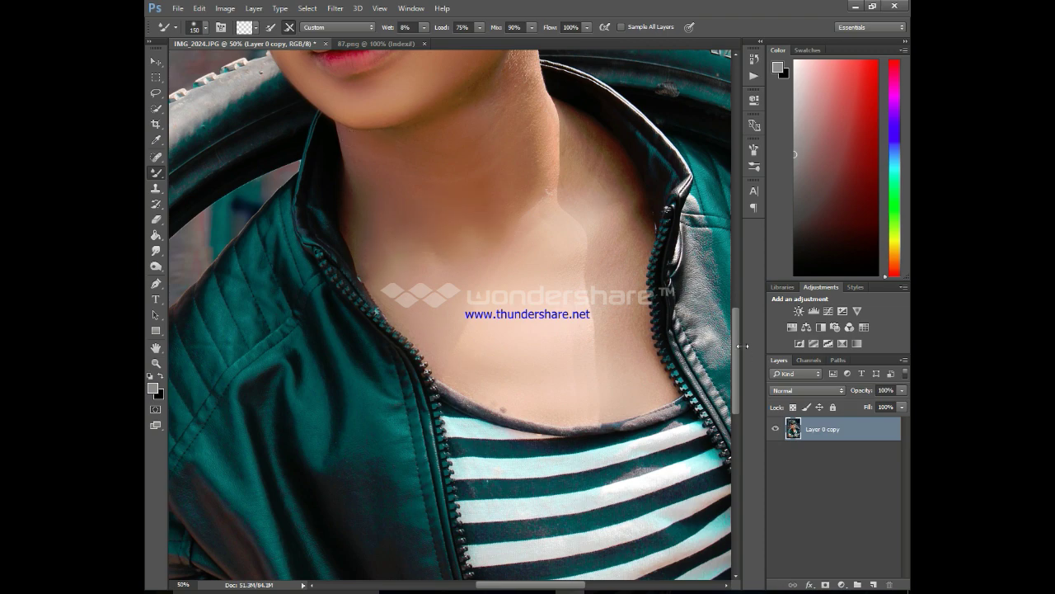
- Blend the neck skin and, with a smaller brush, where the ear meets the neck
scroll(739, 323, "up", 1)
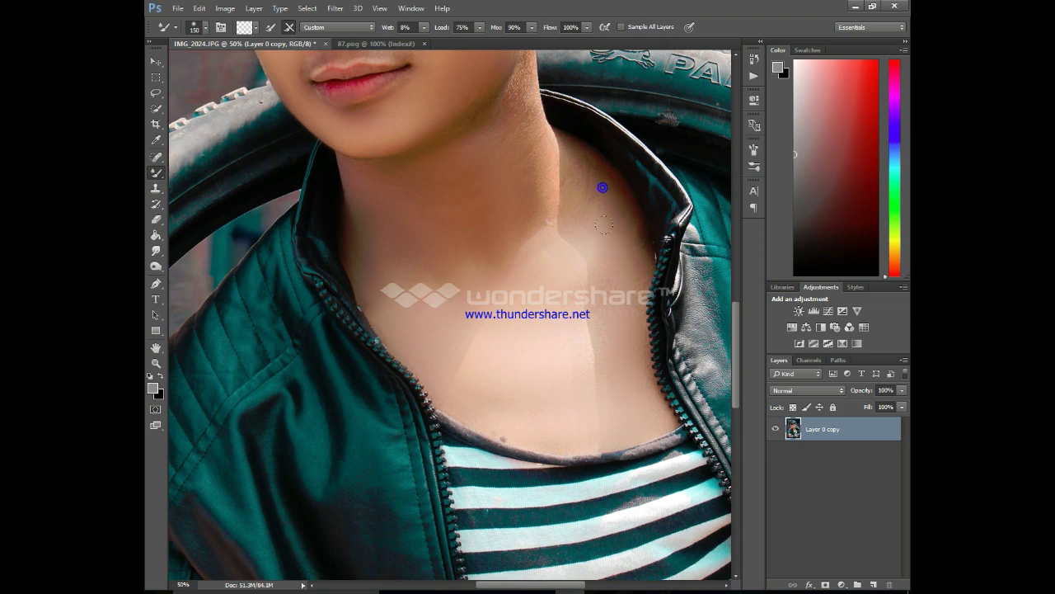
left_click(555, 161)
scroll(495, 112, "up", 3)
key("bracketleft")
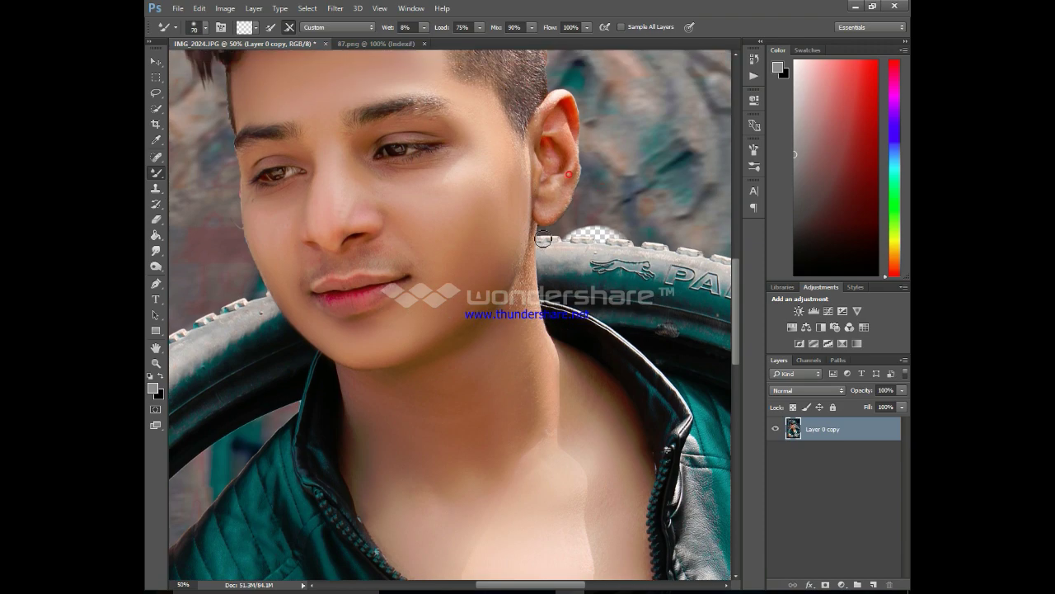
left_click(527, 224)
key("bracketright")
- Blend the skin around the hand with a larger brush, then zoom out to 12.5%
key("ctrl+minus")
key("ctrl+minus")
key("ctrl+minus")
key("ctrl+minus")
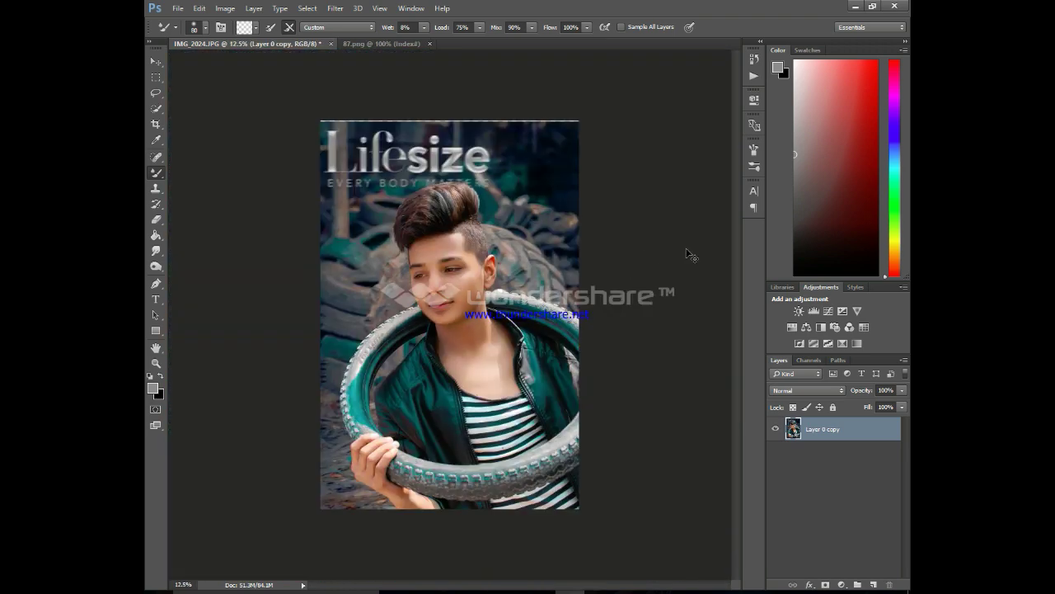
key("ctrl+plus")
key("ctrl+plus")
key("ctrl+plus")
scroll(718, 249, "down", 5)
scroll(739, 334, "down", 2)
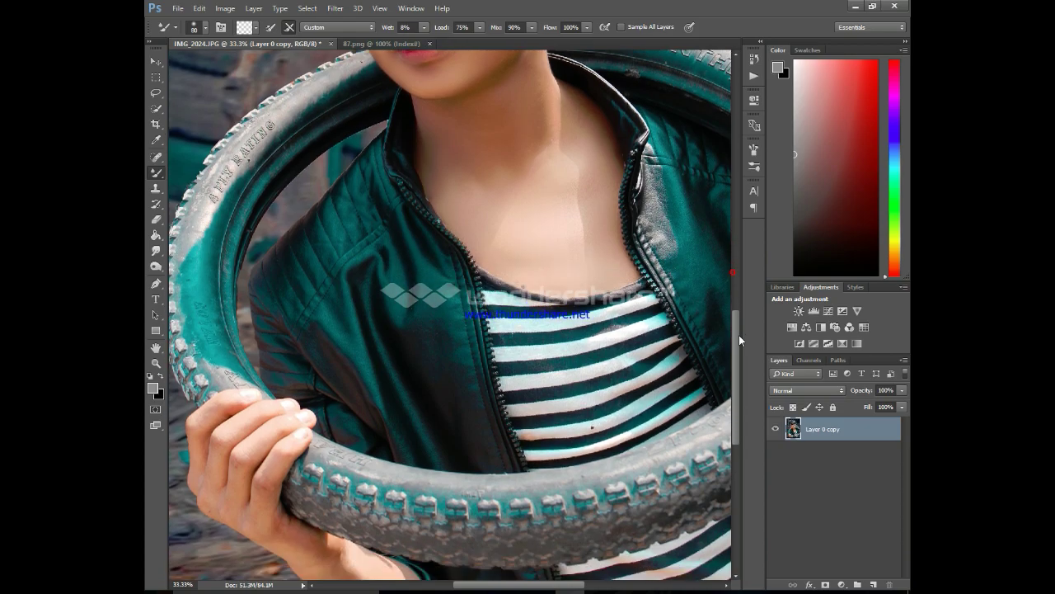
key("bracketright")
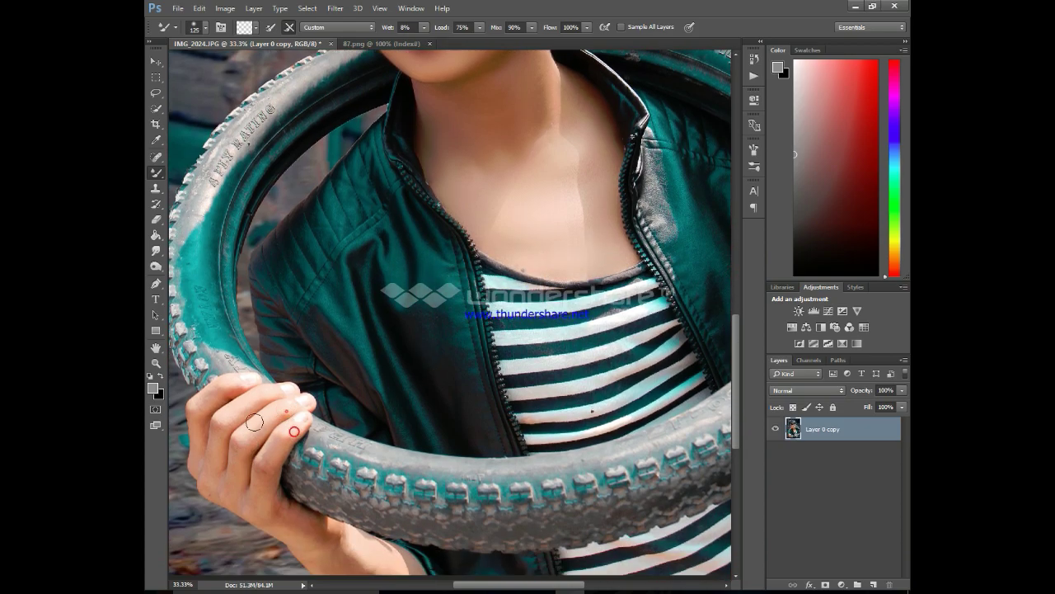
key("bracketright")
key("bracketright")
key("bracketright")
scroll(249, 418, "down", 2)
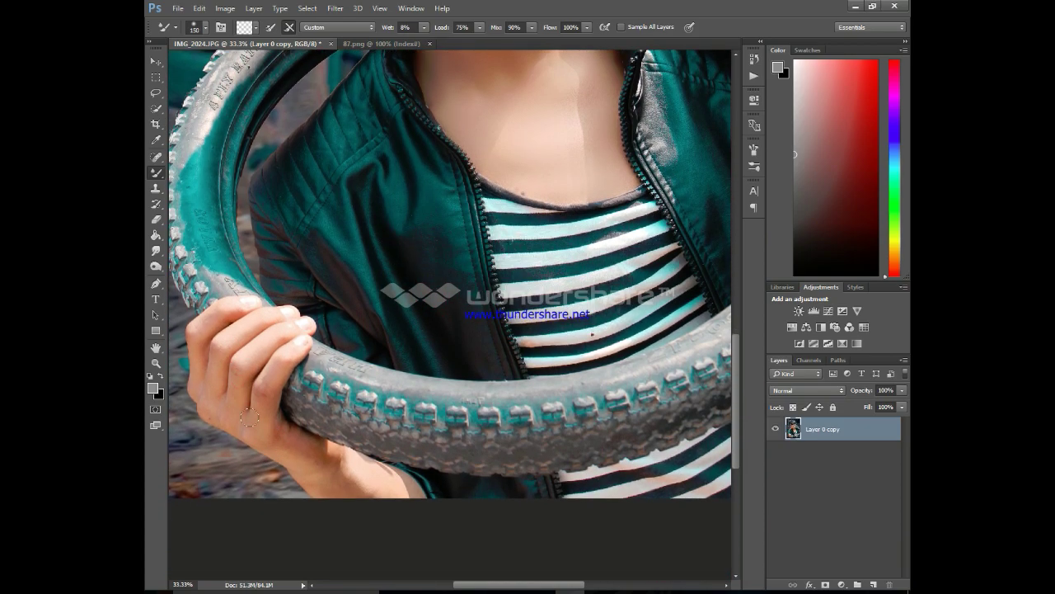
left_click_drag(530, 590, 590, 587)
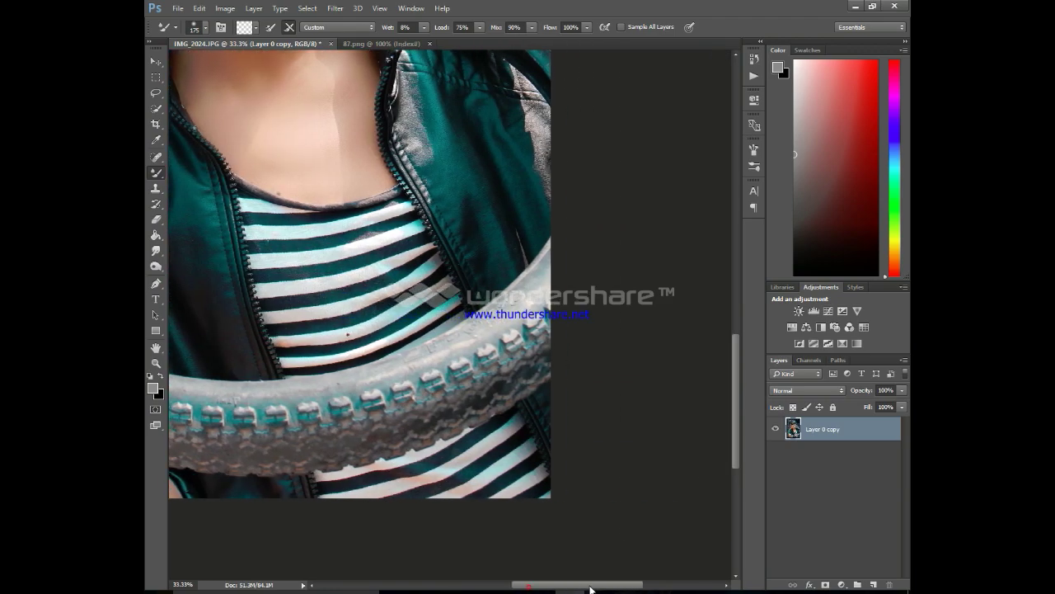
left_click_drag(741, 412, 738, 364)
key("ctrl+minus")
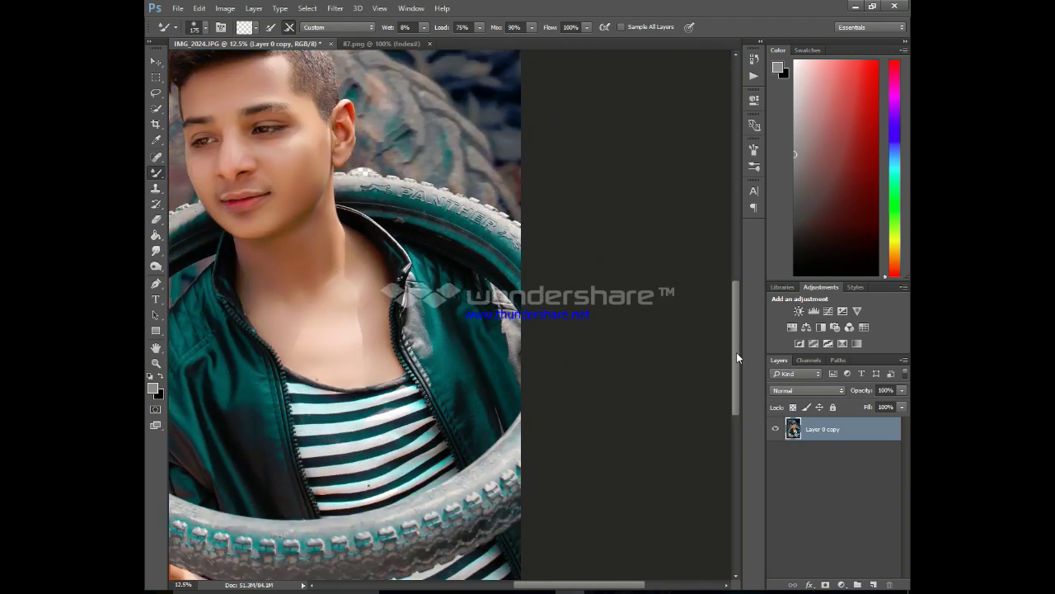
key("ctrl+minus")
key("ctrl+minus")
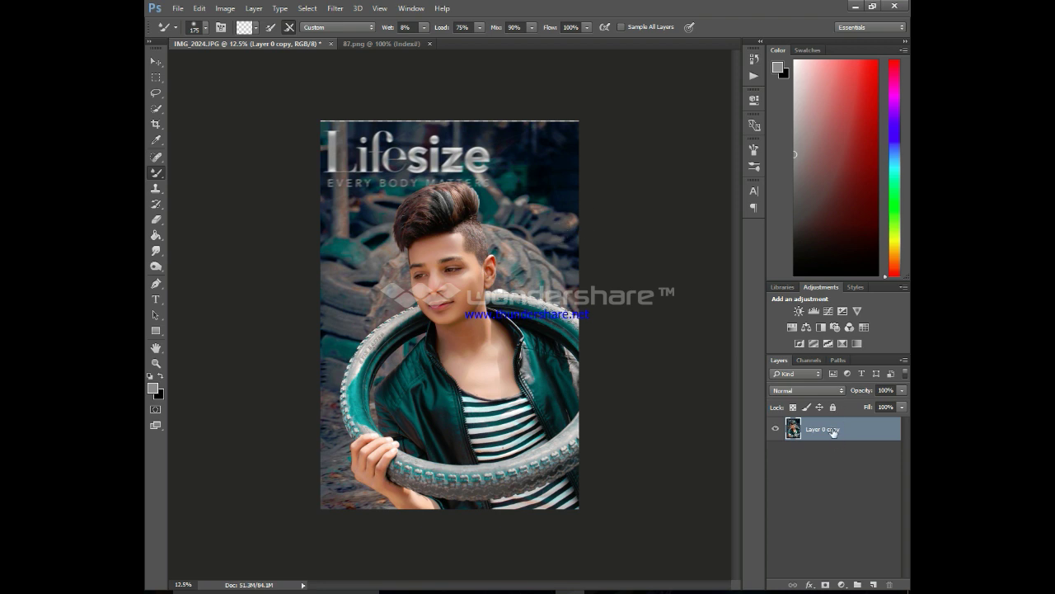
- Duplicate the photo layer
key("ctrl+j")
left_click(335, 7)
mouse_move(347, 209)
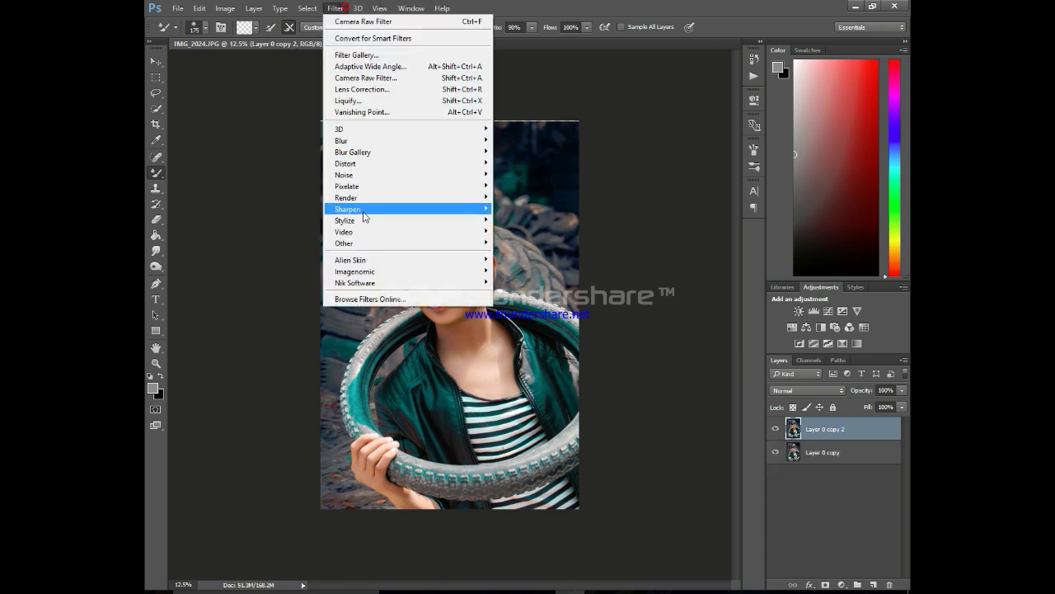
left_click(700, 212)
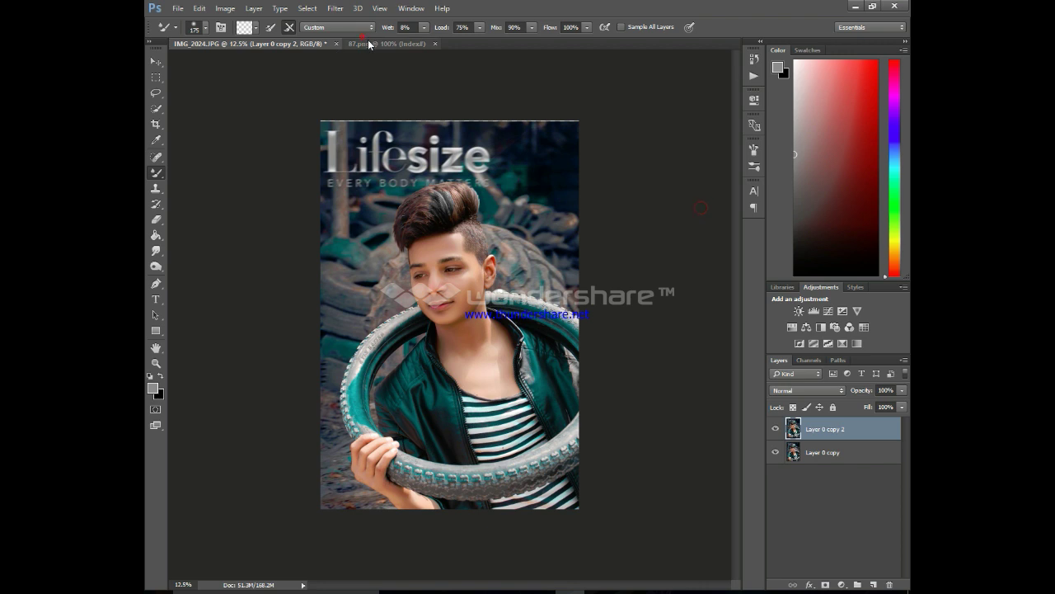
- Place the linked eyebrow cut from D:\backgrounds and shrink it to brow size
left_click(177, 8)
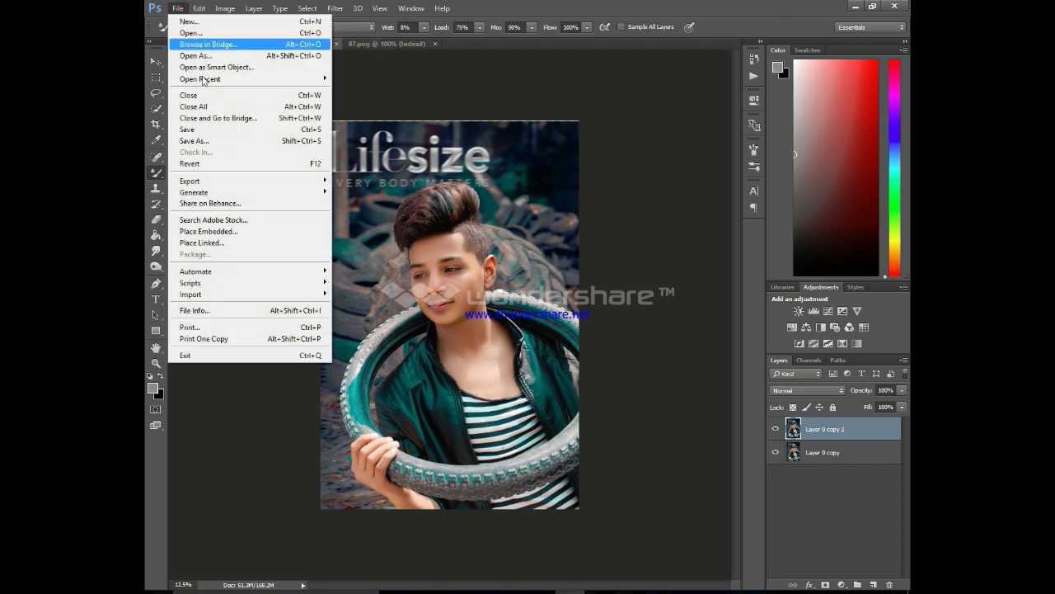
left_click(219, 244)
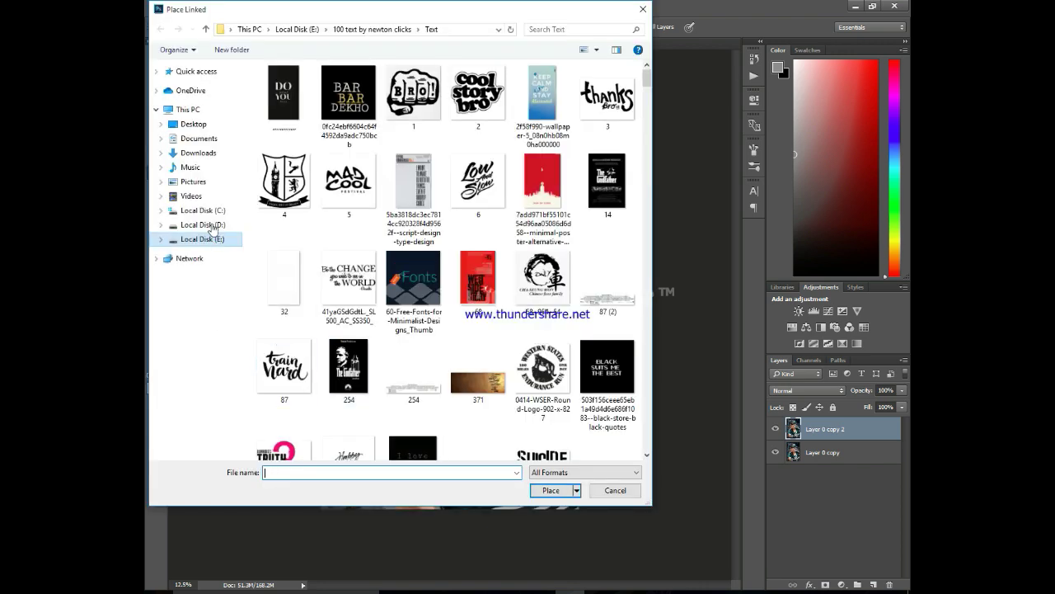
left_click(213, 223)
double_click(301, 111)
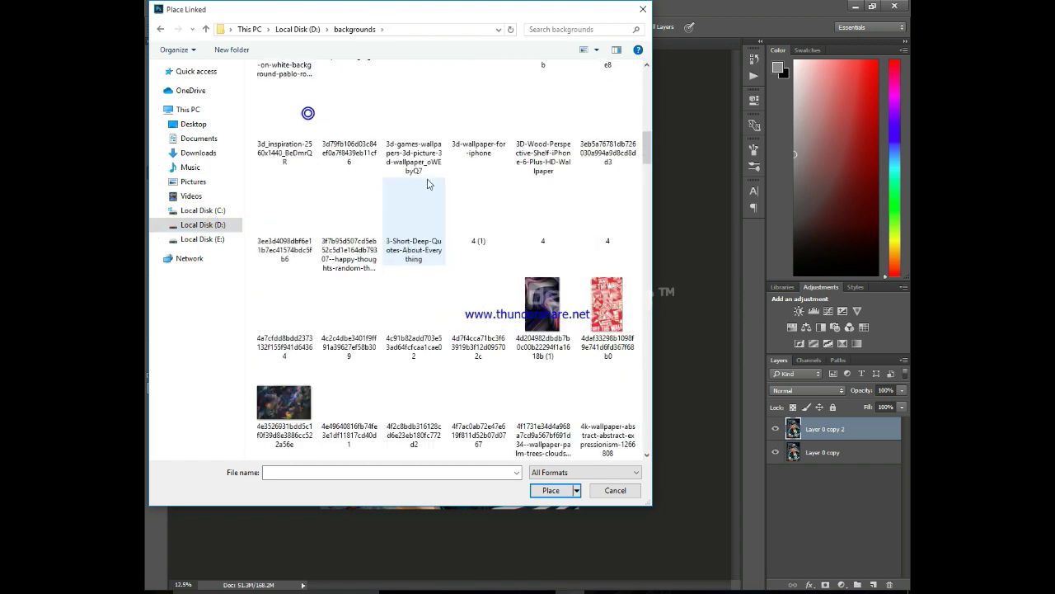
scroll(450, 256, "down", 5)
scroll(449, 255, "down", 5)
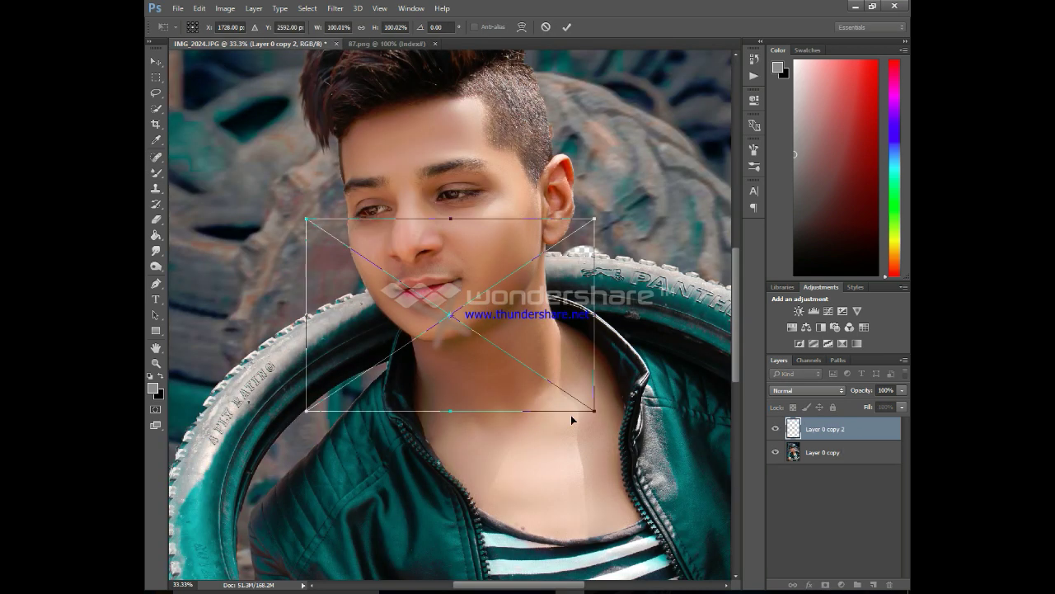
left_click_drag(655, 404, 363, 266)
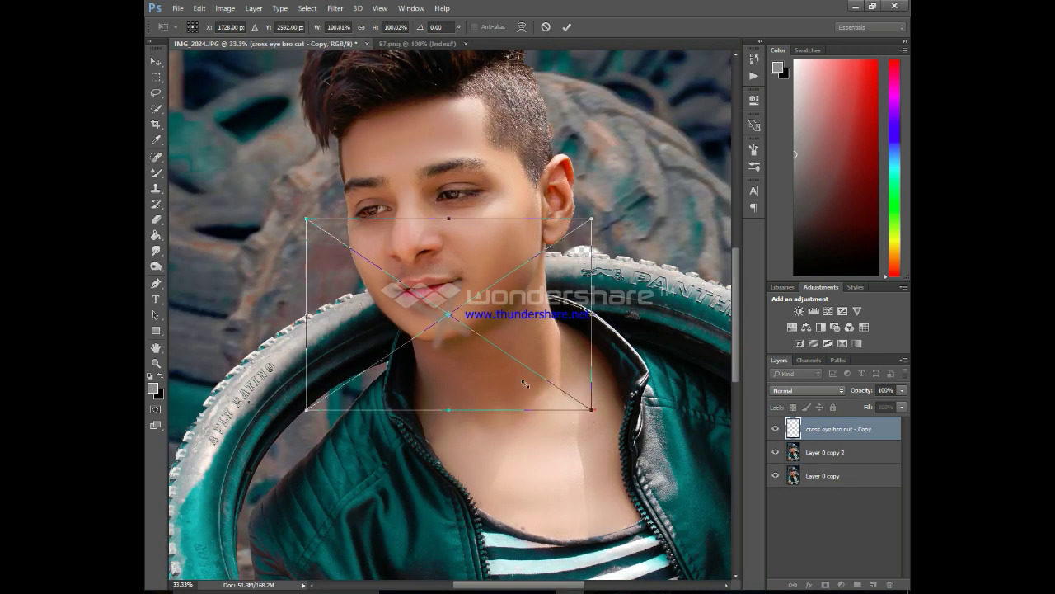
left_click(566, 27)
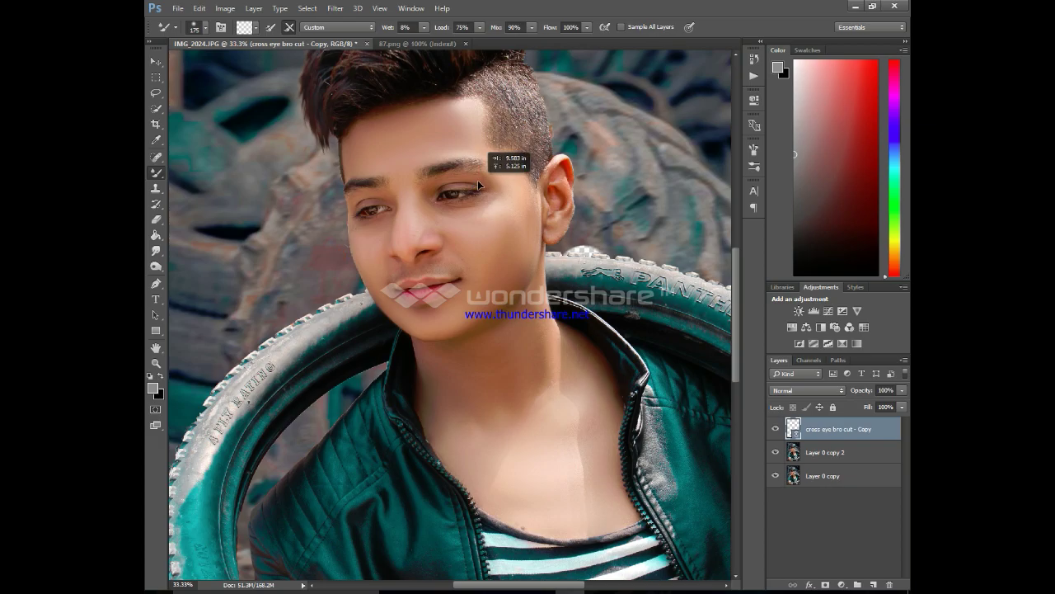
- Enlarge the eyebrow cut slightly and tilt it to follow the brow angle
key("ctrl+t")
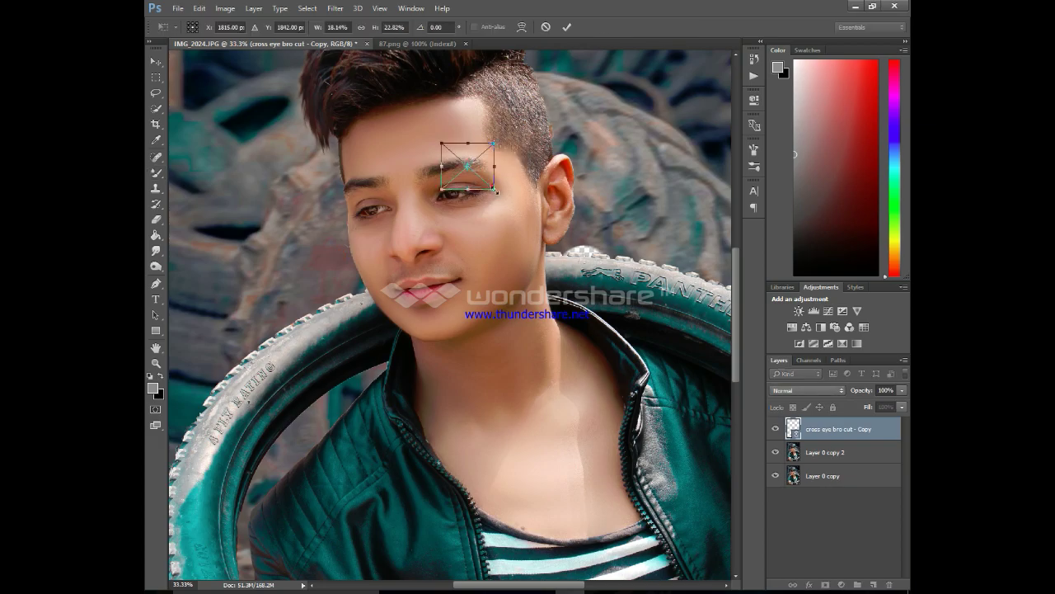
left_click_drag(493, 186, 499, 195)
left_click(567, 27)
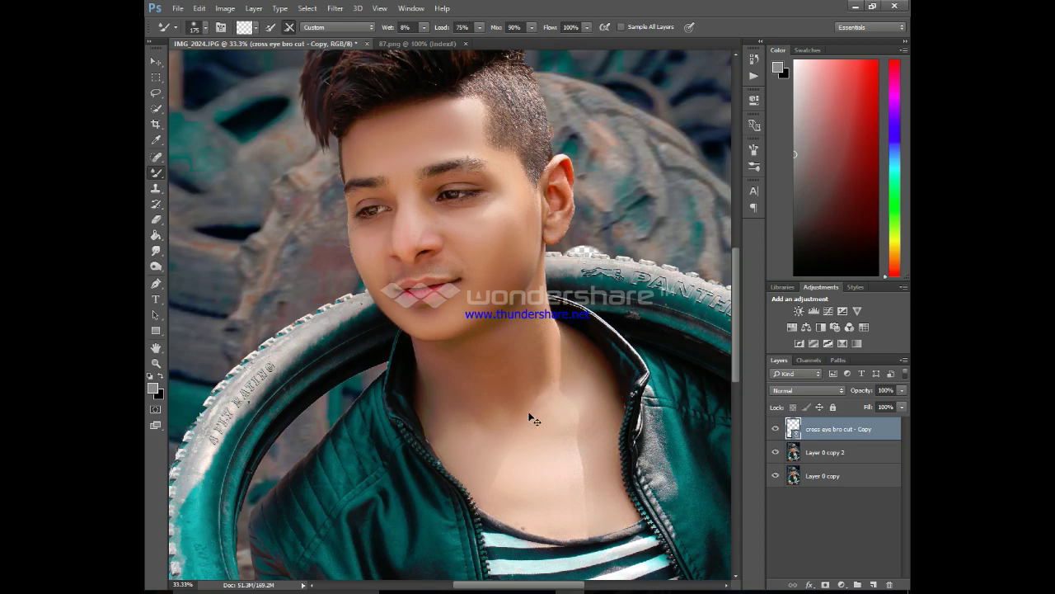
key("ctrl+t")
left_click_drag(557, 238, 557, 241)
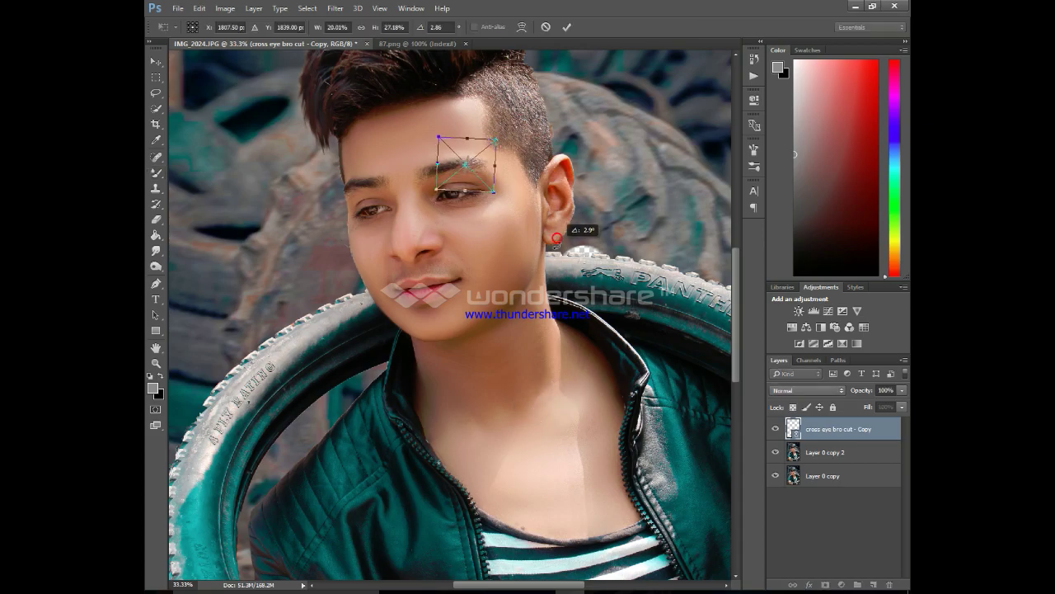
left_click(568, 27)
- Brighten the eyebrow cut with Levels: midtones about 2.15, white input 208
key("ctrl+l")
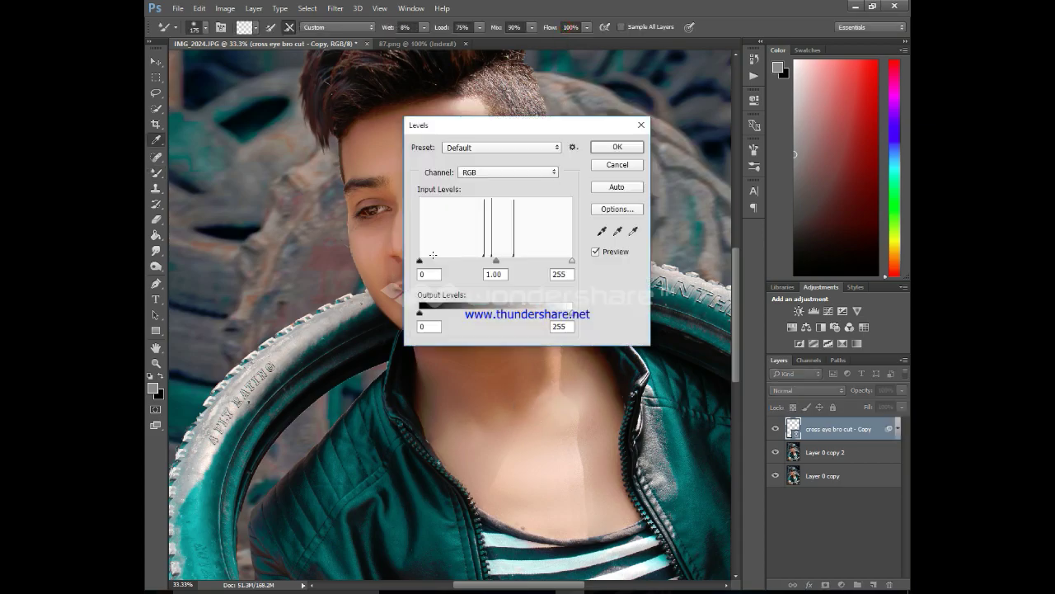
left_click_drag(499, 134, 686, 157)
left_click_drag(677, 277, 630, 276)
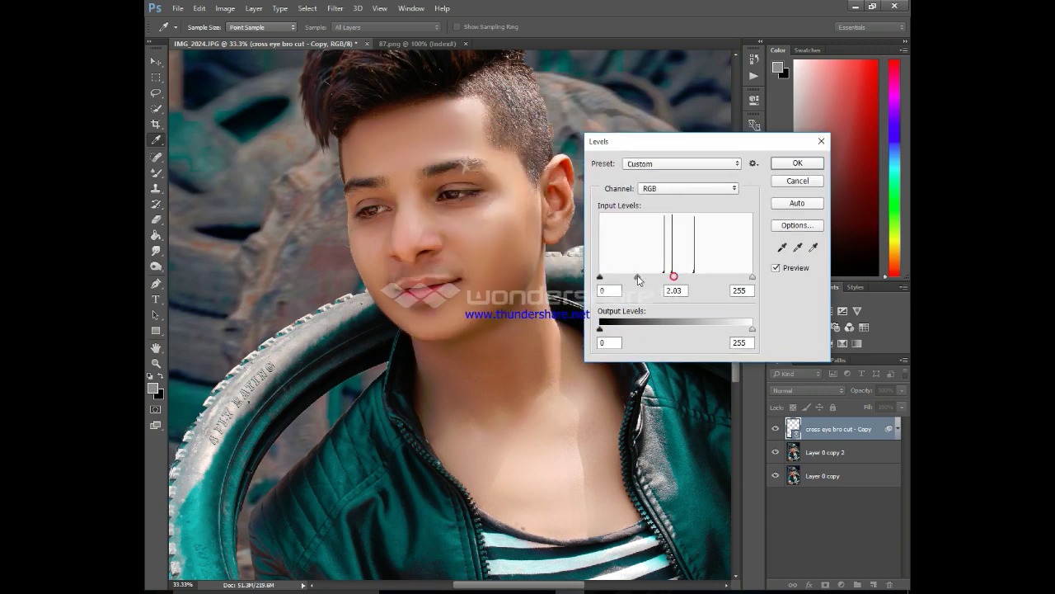
left_click_drag(752, 276, 724, 276)
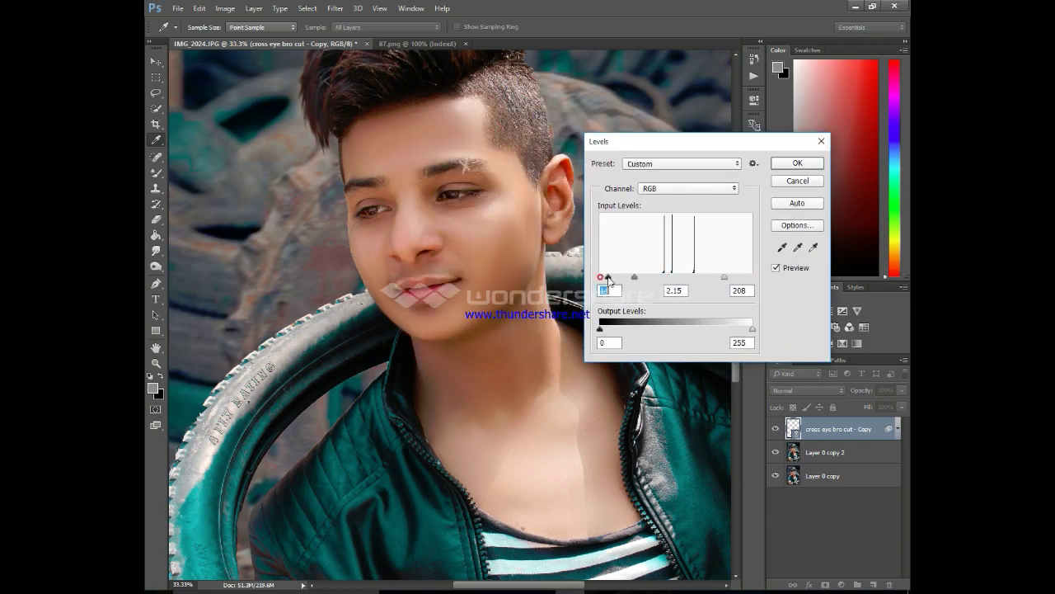
left_click_drag(600, 276, 609, 276)
left_click(798, 165)
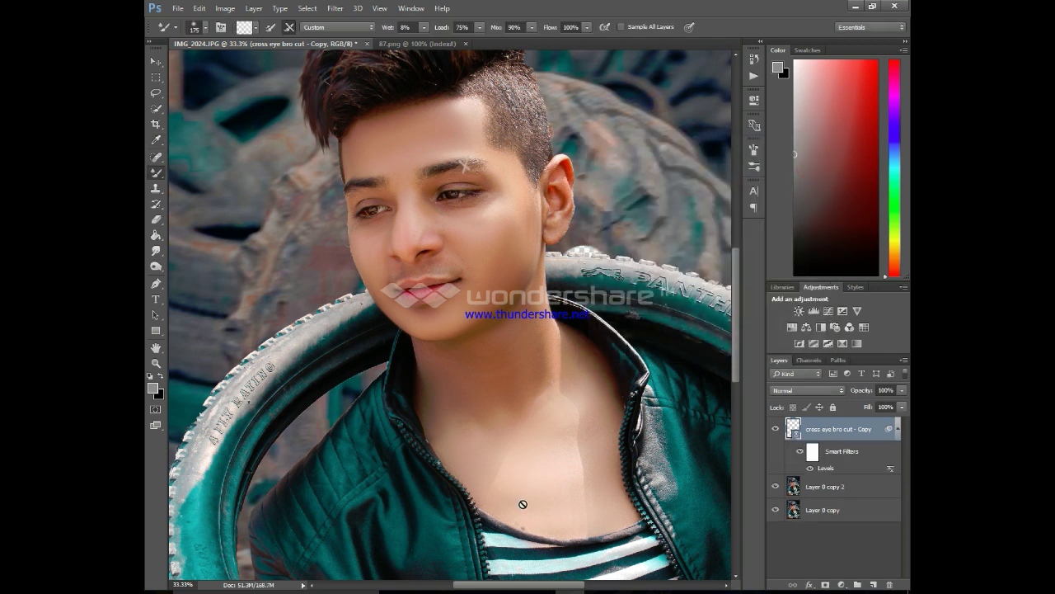
- Distort the eyebrow cut's corners so it fits the brow
key("ctrl+t")
left_click_drag(436, 142, 435, 134)
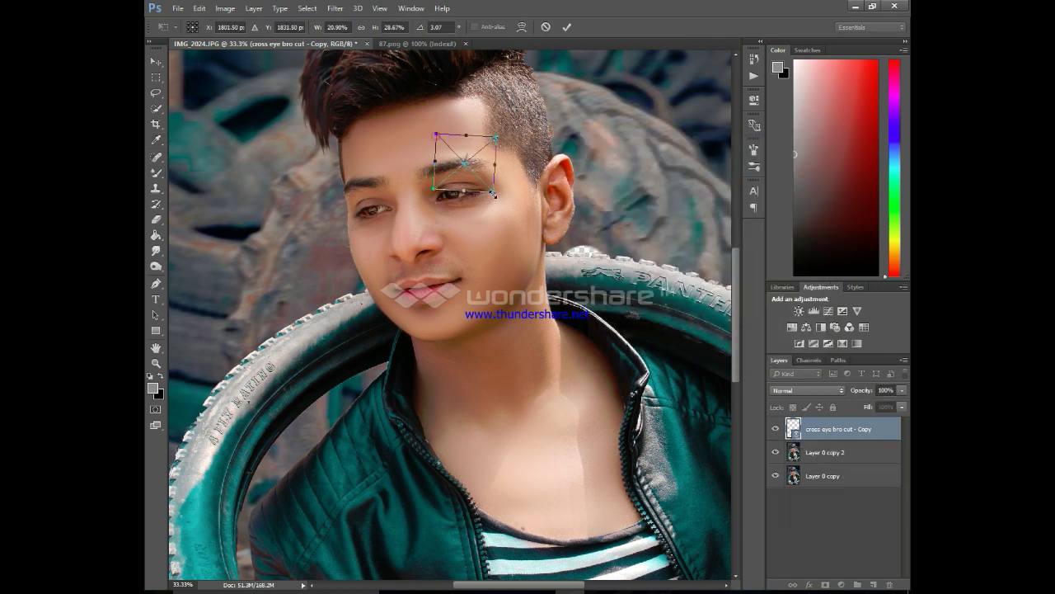
left_click_drag(493, 194, 495, 196)
left_click(568, 26)
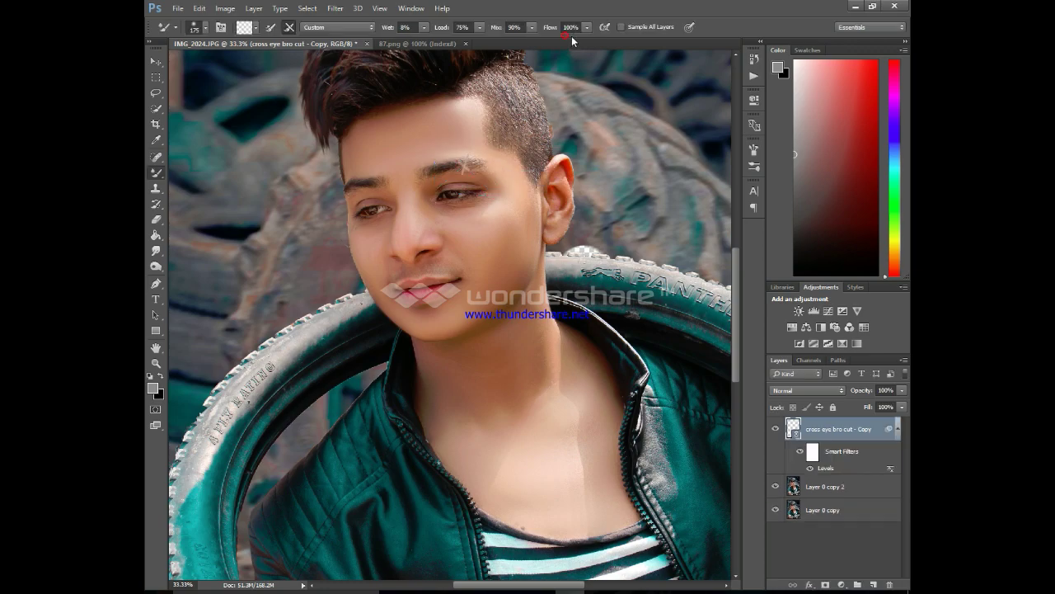
key("ctrl+t")
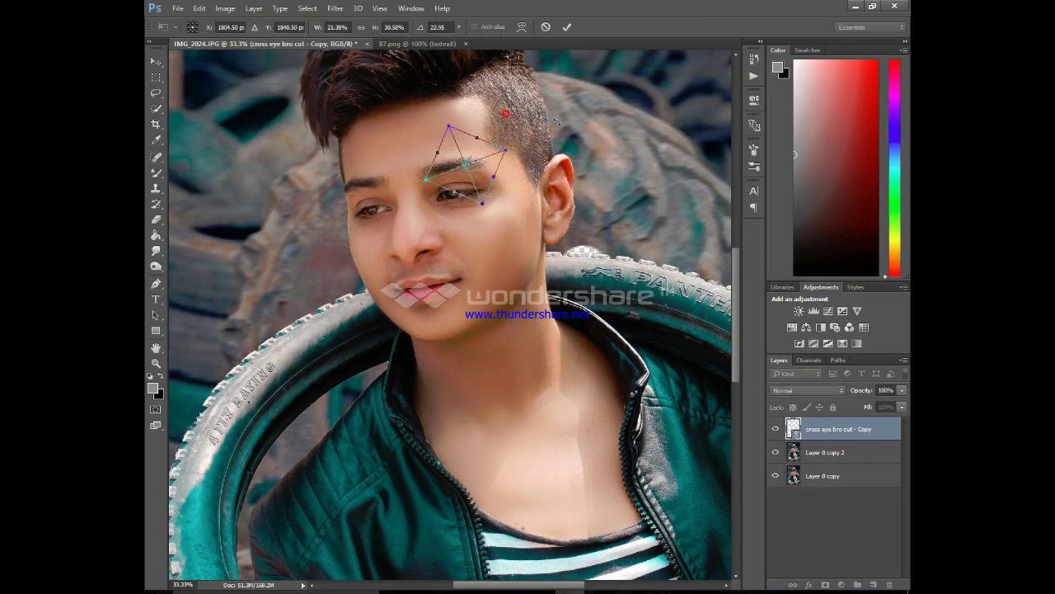
left_click(567, 26)
- Rasterize the eyebrow cut layer and switch to the Eraser
left_click(470, 186)
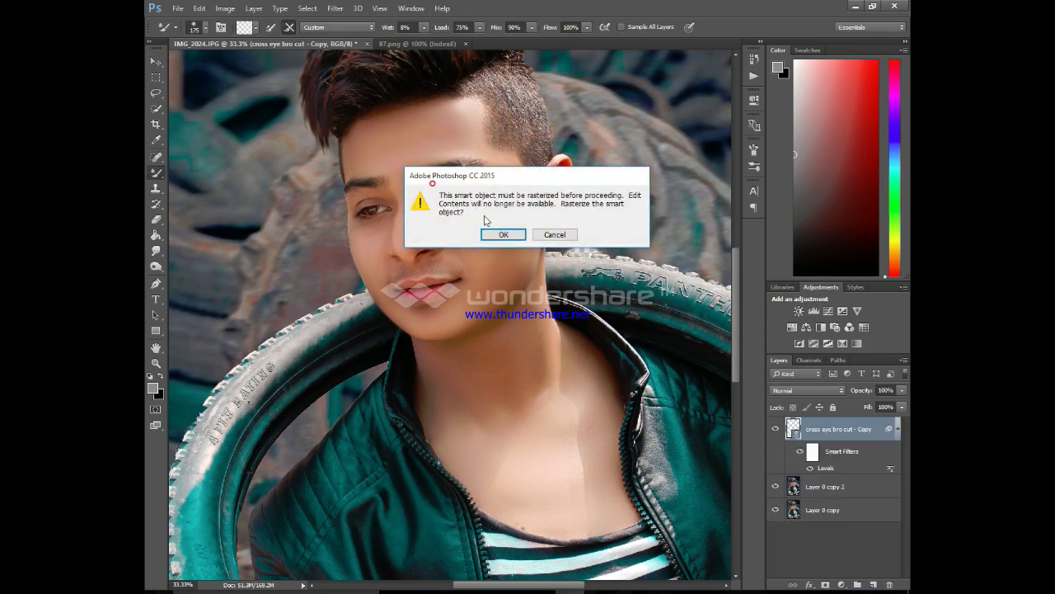
left_click(485, 233)
key("e")
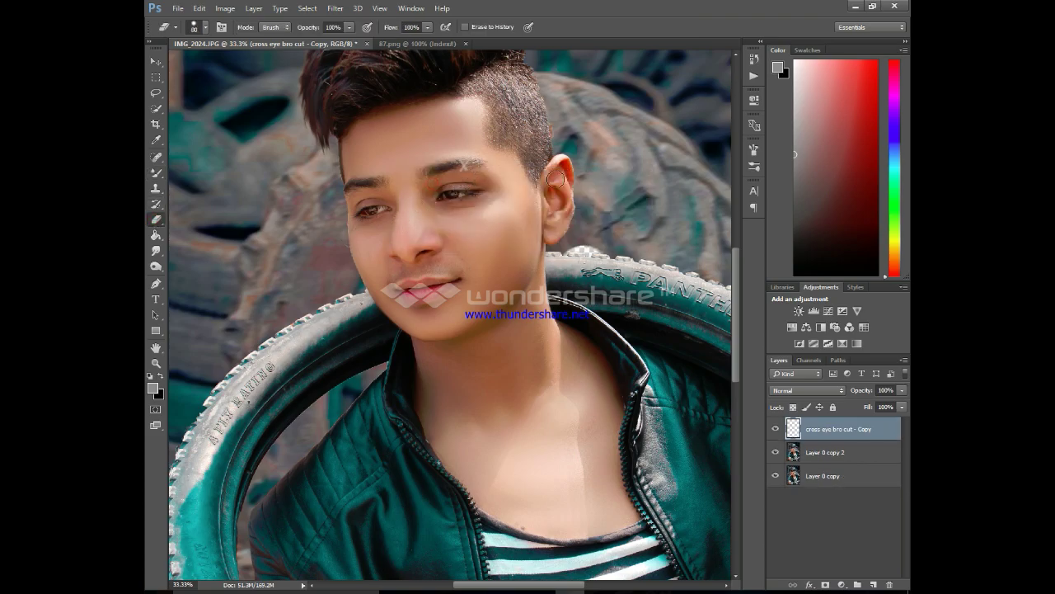
key("ctrl+minus")
key("ctrl+minus")
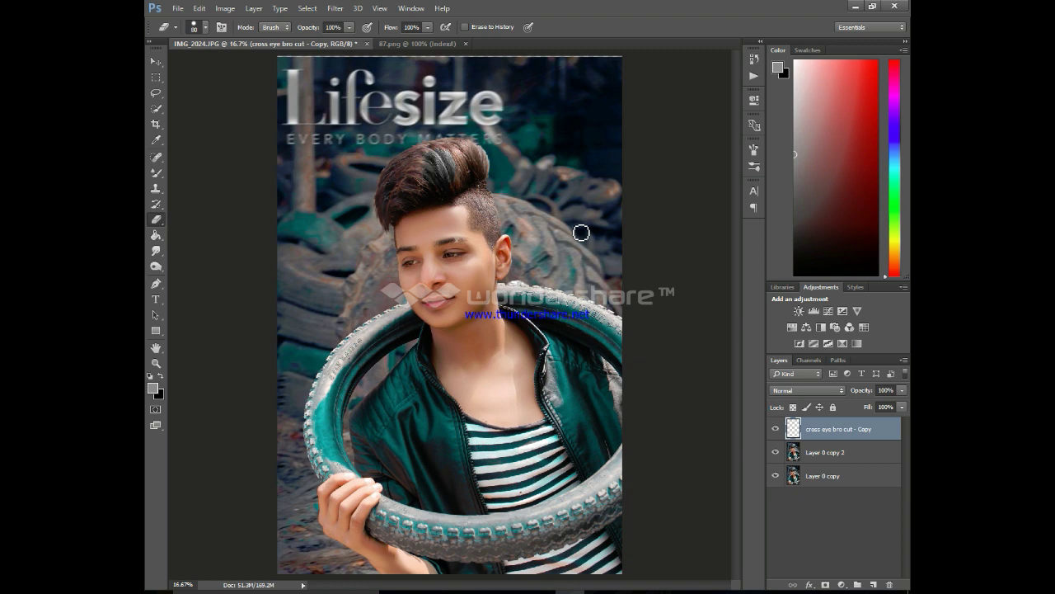
key("ctrl+plus")
- Dodge and burn the eyebrow cut at 68% exposure and merge it into Layer 0 copy 2
key("o")
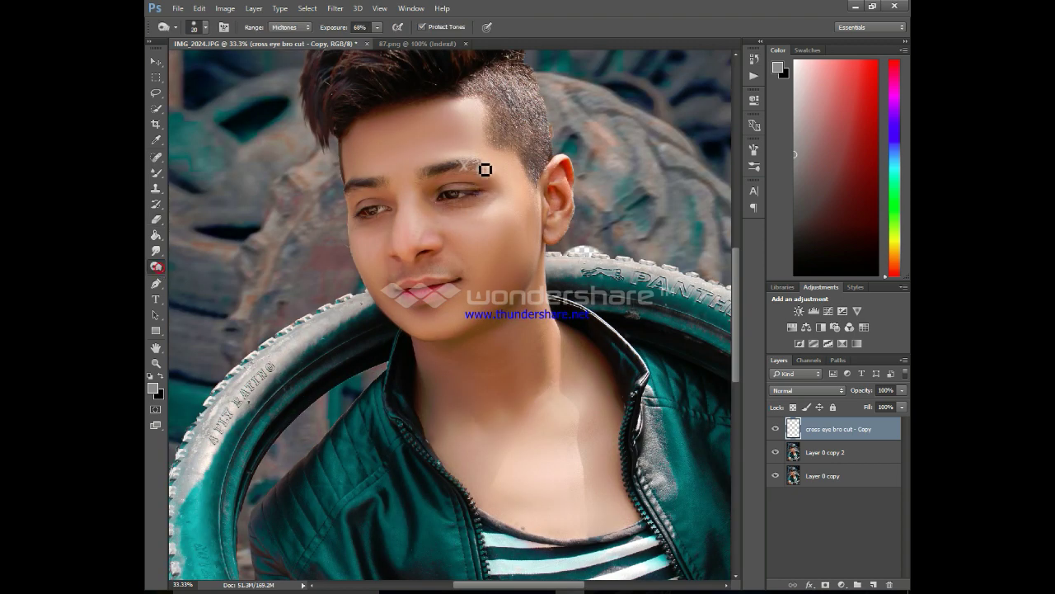
left_click_drag(486, 169, 477, 169)
key("bracketright")
key("bracketright")
key("Return")
key("ctrl+e")
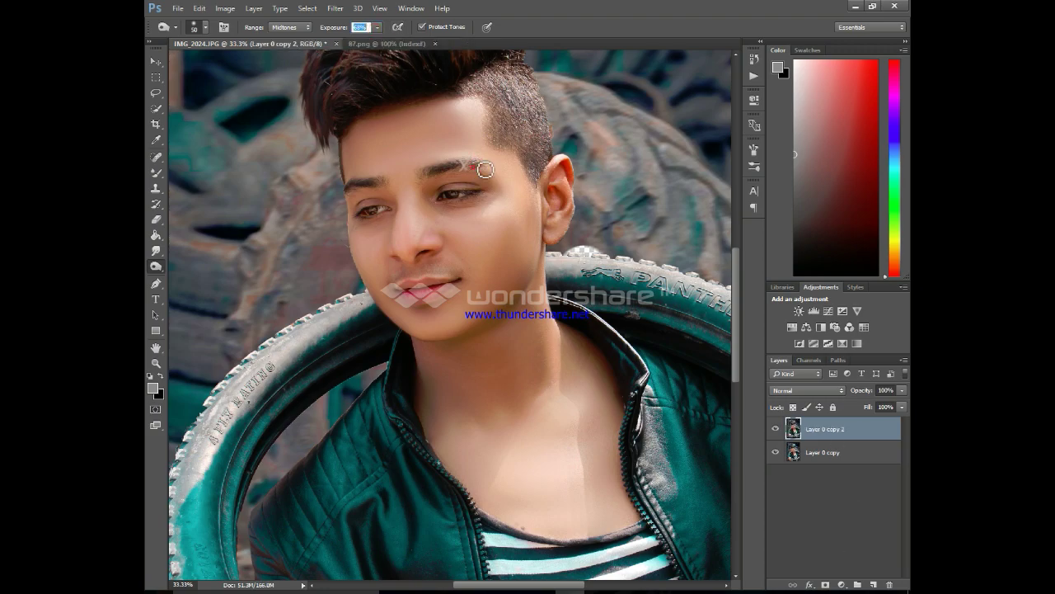
left_click_drag(483, 171, 375, 182)
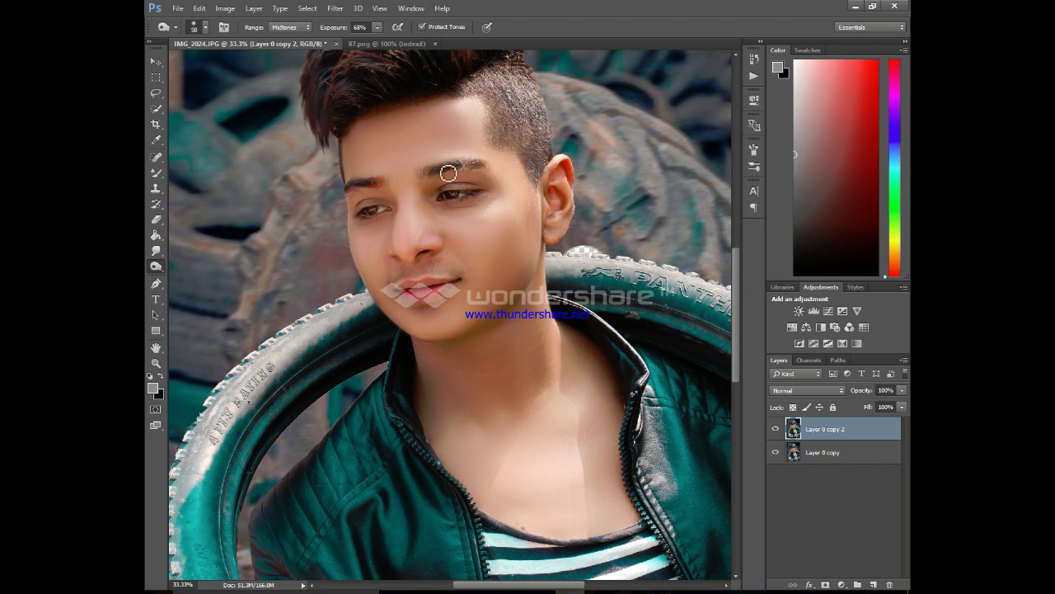
left_click(421, 180)
- Merge the two photo layers into one with Ctrl+E
left_click(387, 43)
left_click(491, 337)
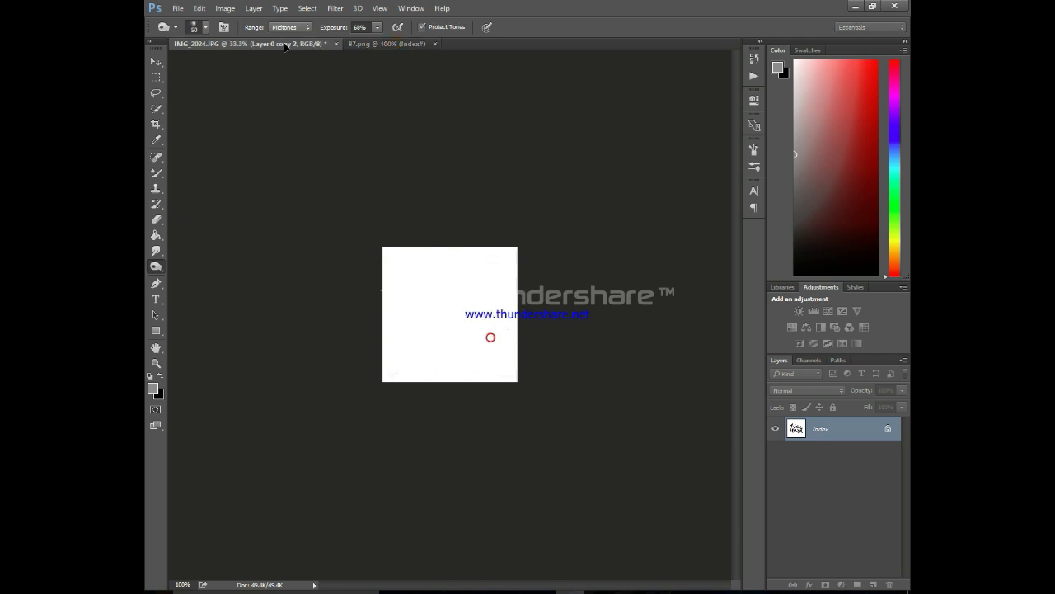
key("ctrl+minus")
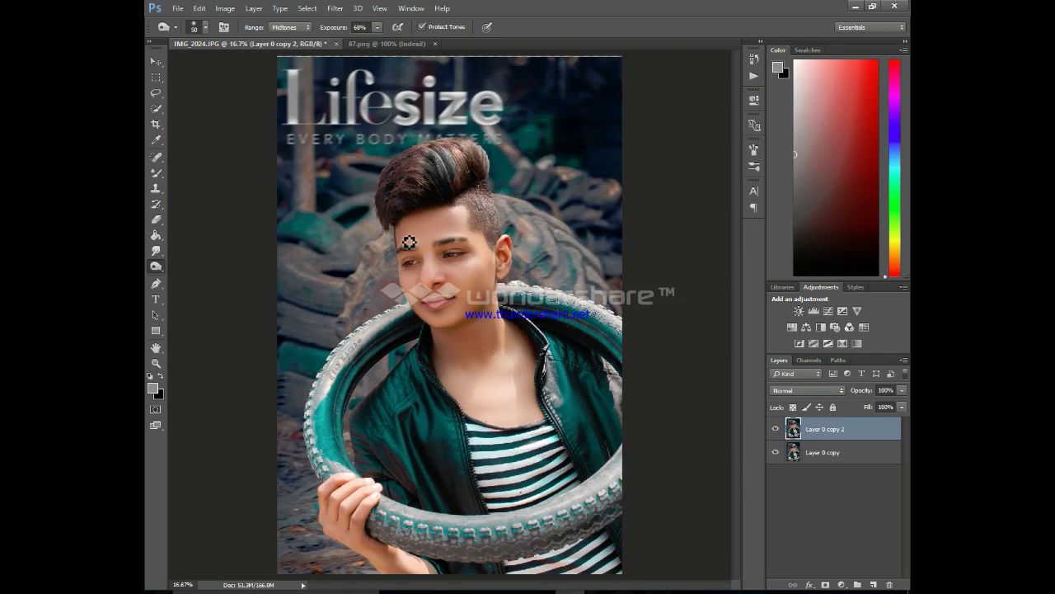
key("ctrl+t")
left_click(690, 28)
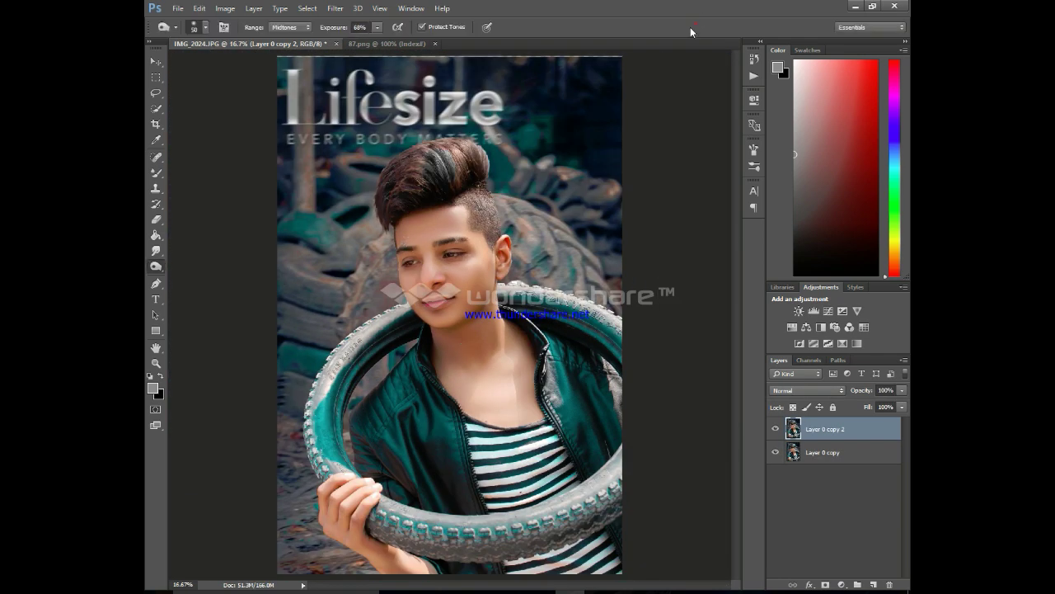
left_click(811, 452, "shift")
key("ctrl+e")
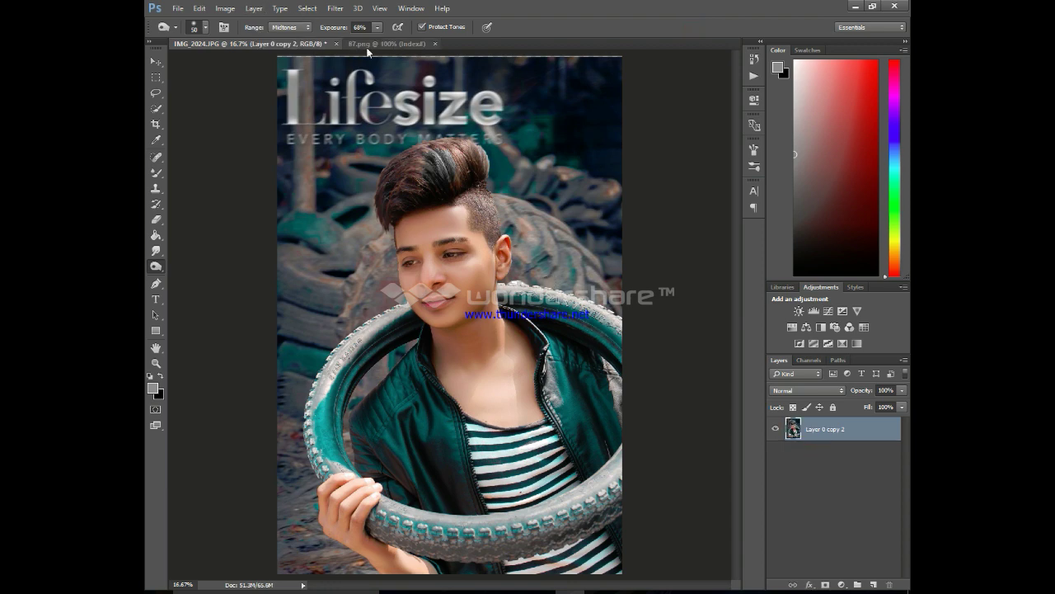
- Cancel an unwanted Free Transform shift of the merged photo layer
left_click(385, 44)
left_click(247, 44)
left_click(452, 278)
key("ctrl+t")
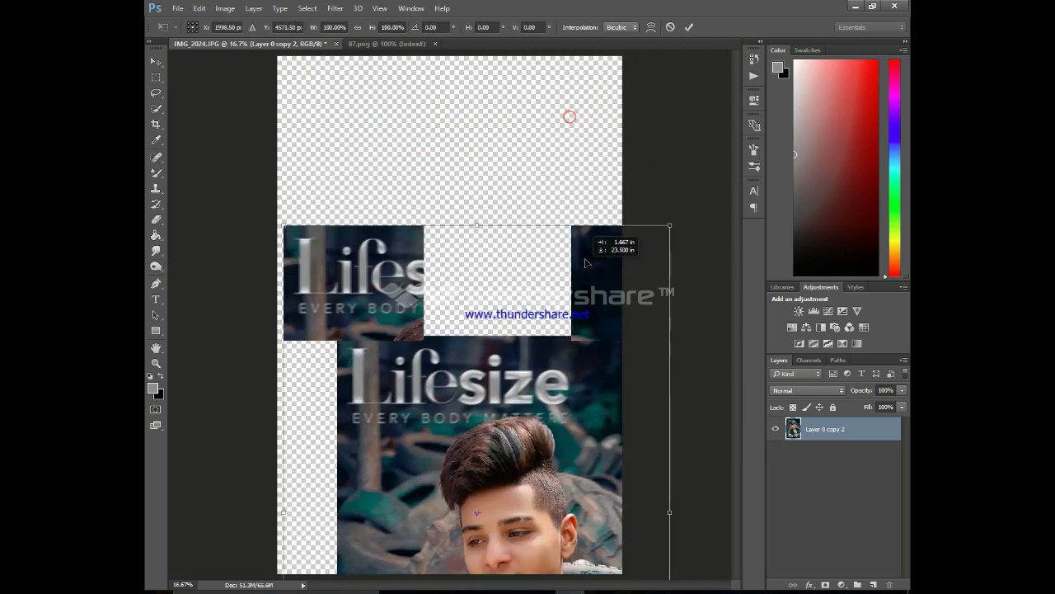
left_click_drag(651, 63, 668, 196)
left_click(670, 27)
- Float the 87.png document into its own window and close it
left_click(385, 43)
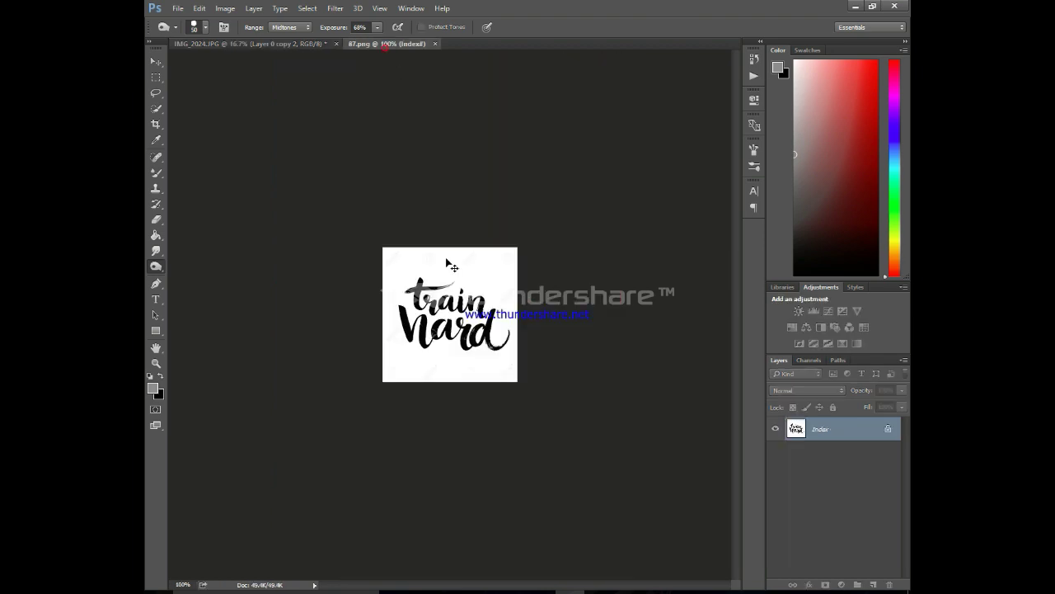
left_click(297, 44)
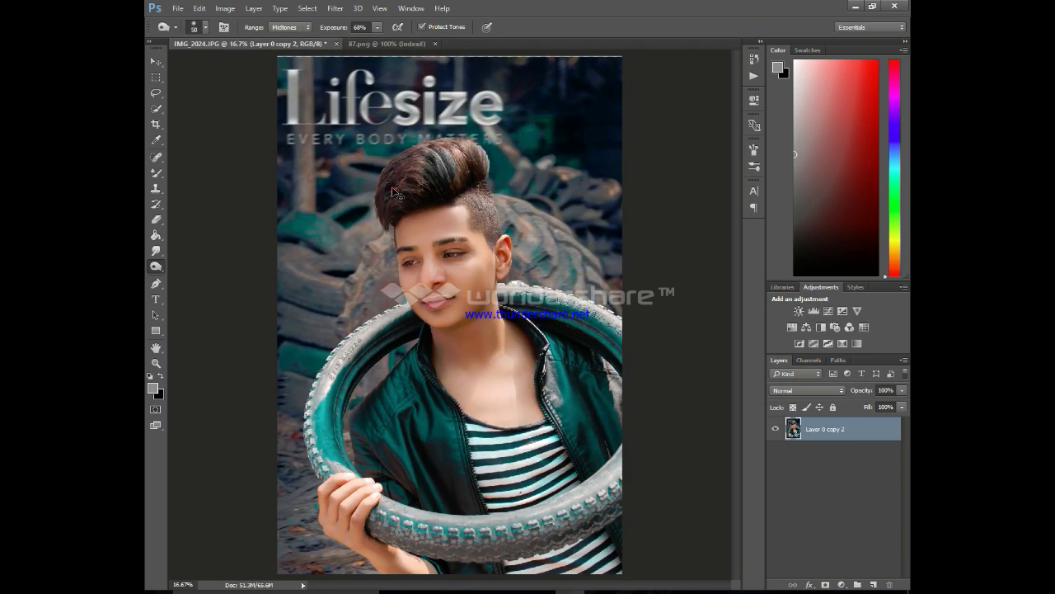
left_click_drag(388, 44, 411, 123)
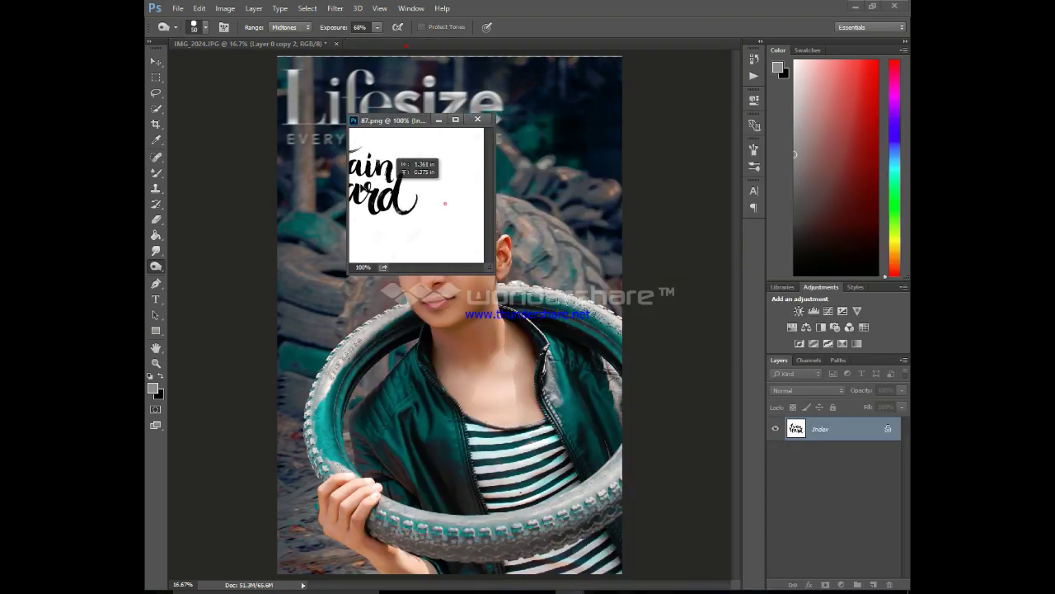
left_click(478, 119)
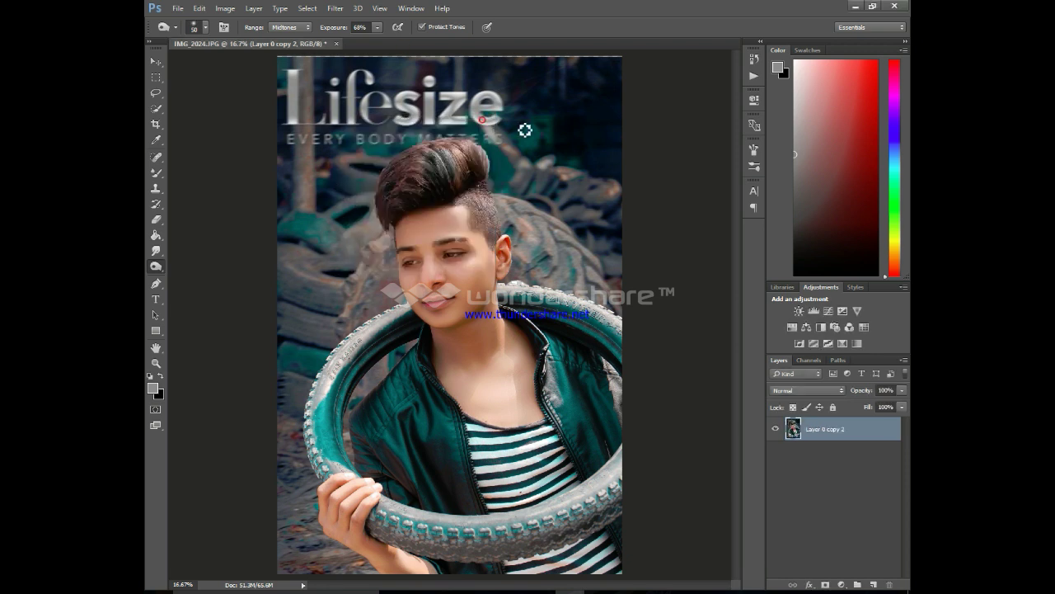
key("ctrl+t")
left_click(668, 28)
key("ctrl+minus")
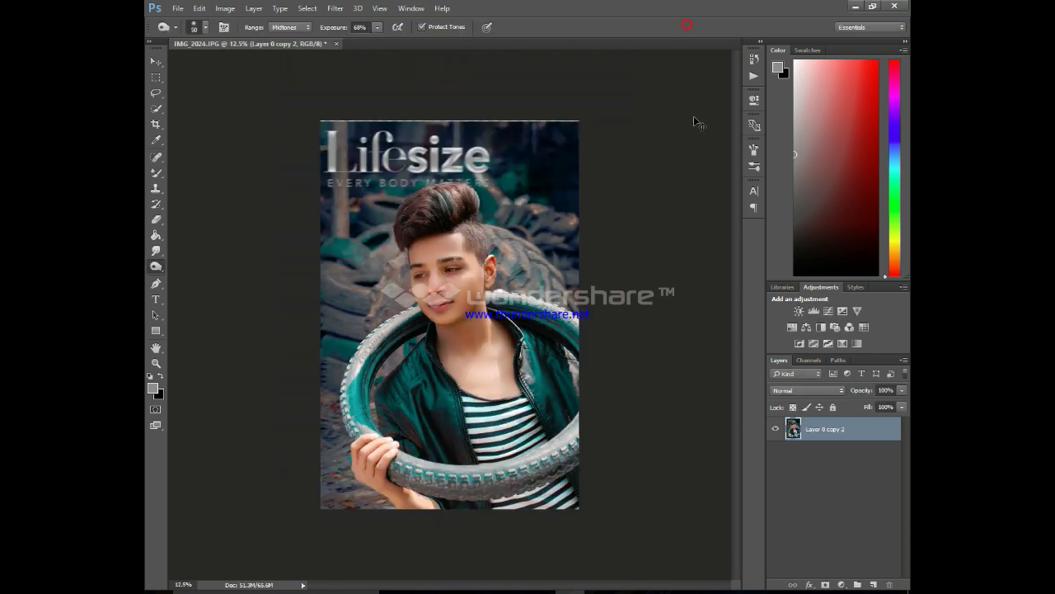
left_click(177, 7)
- Bring the tribal tattoo PNG in as Layer 1, scaled and rotated about -52.65° across the chest
left_click(198, 33)
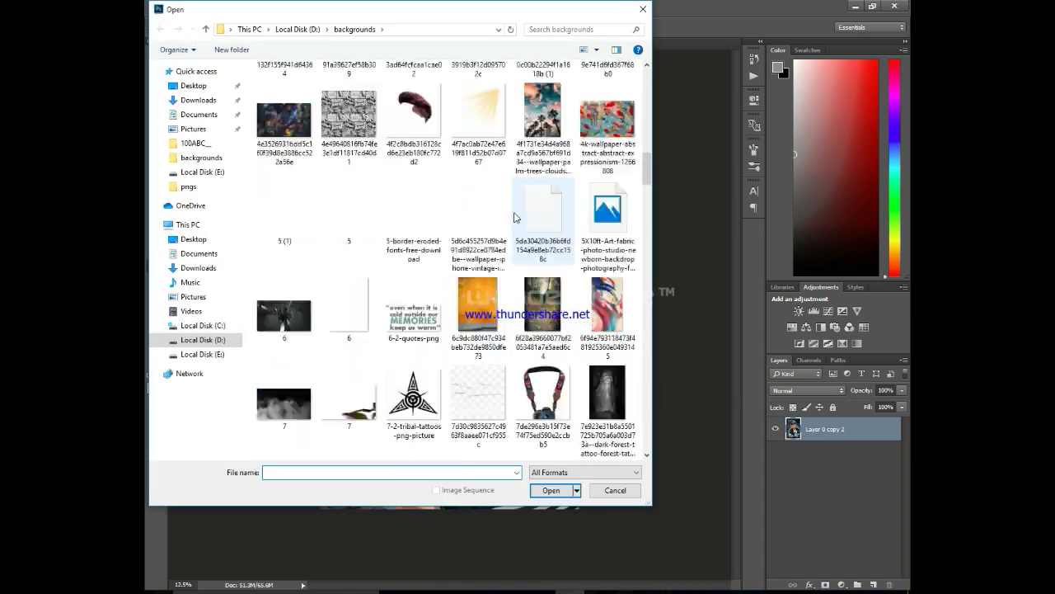
scroll(514, 217, "down", 5)
scroll(513, 217, "down", 5)
scroll(513, 217, "down", 5)
scroll(514, 217, "down", 5)
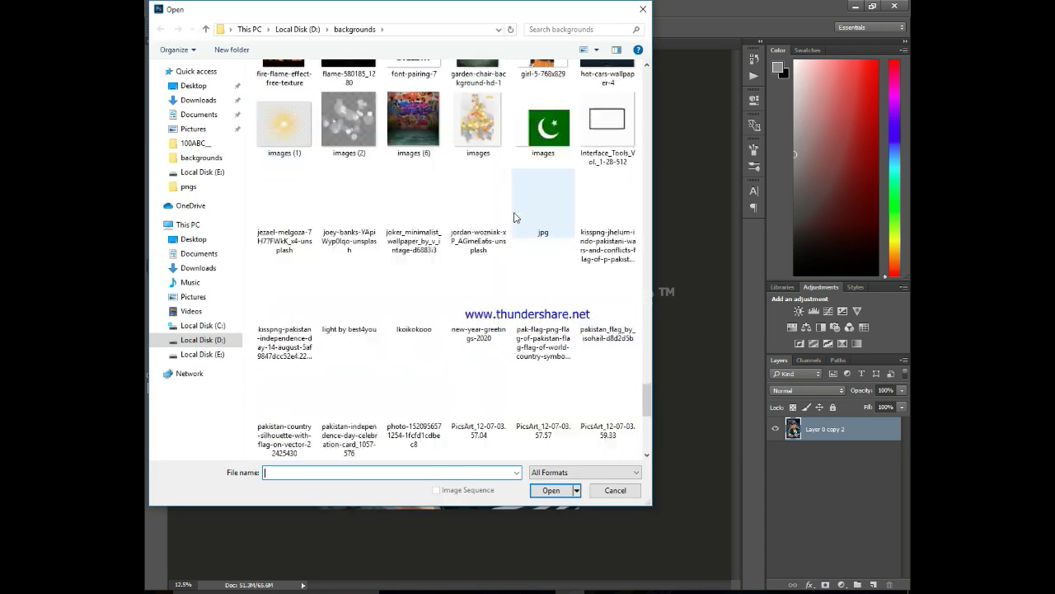
scroll(513, 217, "down", 5)
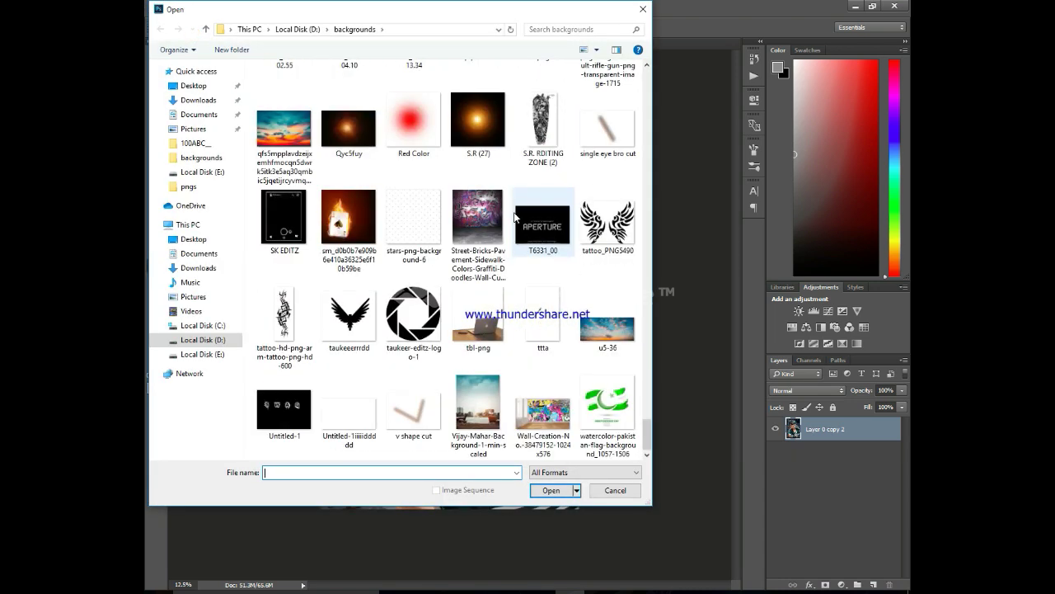
double_click(285, 318)
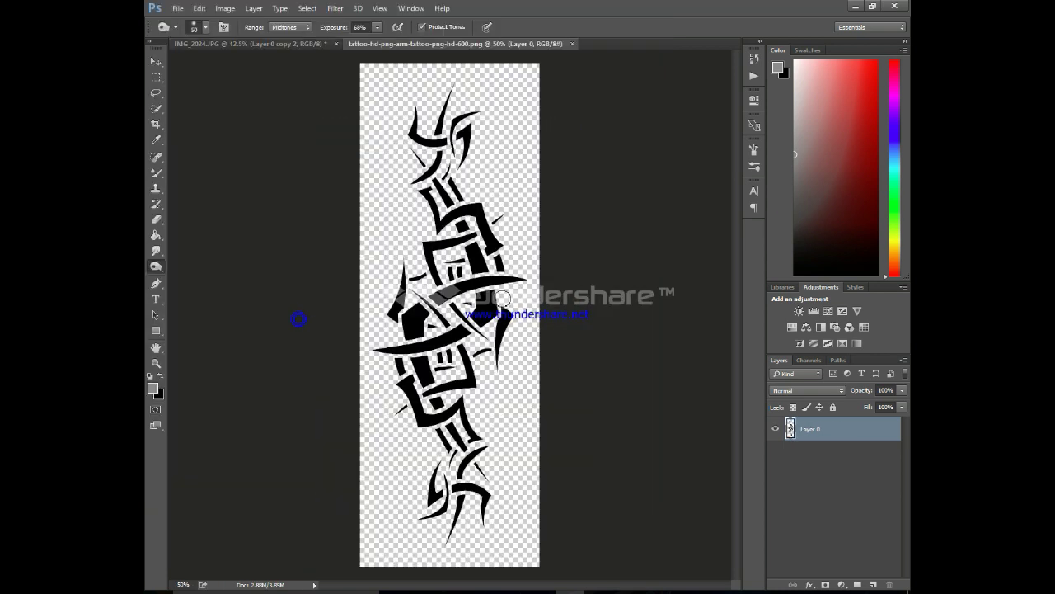
mouse_move(501, 298)
left_mouse_down()
mouse_move(442, 214)
mouse_move(506, 423)
mouse_move(475, 423)
mouse_move(525, 425)
mouse_move(505, 449)
left_mouse_up()
key("ctrl+t")
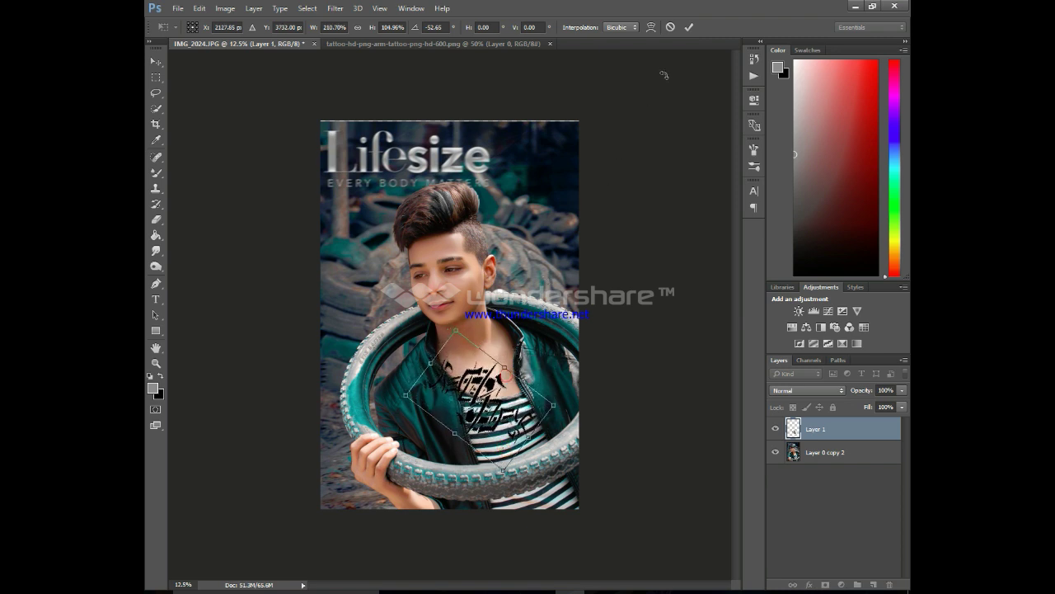
left_click(690, 27)
- Erase the tattoo's left end and where it covers the shirt with a size-900 eraser
key("ctrl+plus")
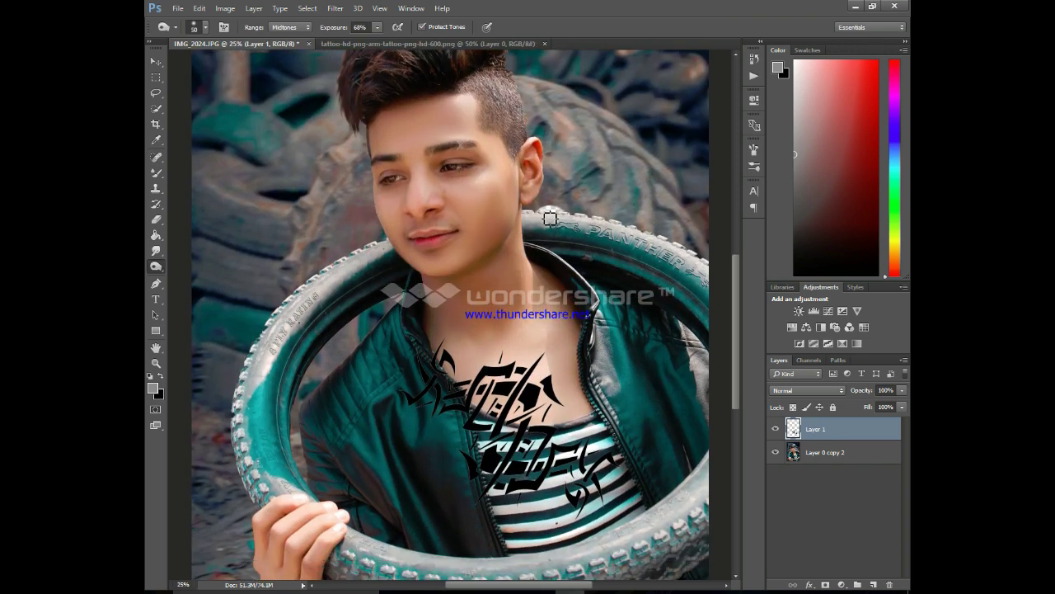
scroll(450, 314, "down", 1)
key("e")
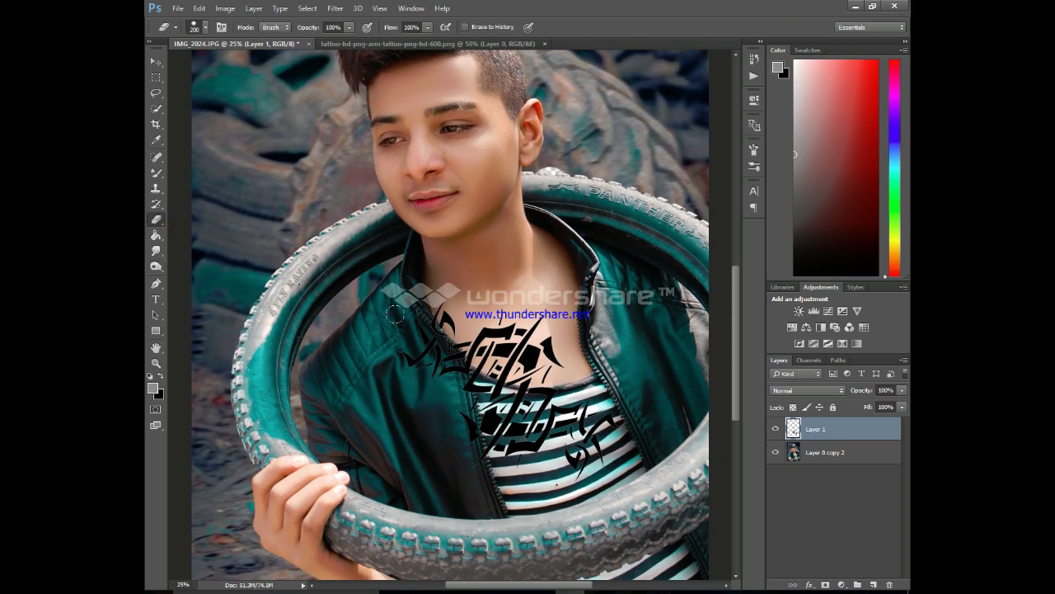
key("bracketright")
key("bracketright")
left_click(362, 359)
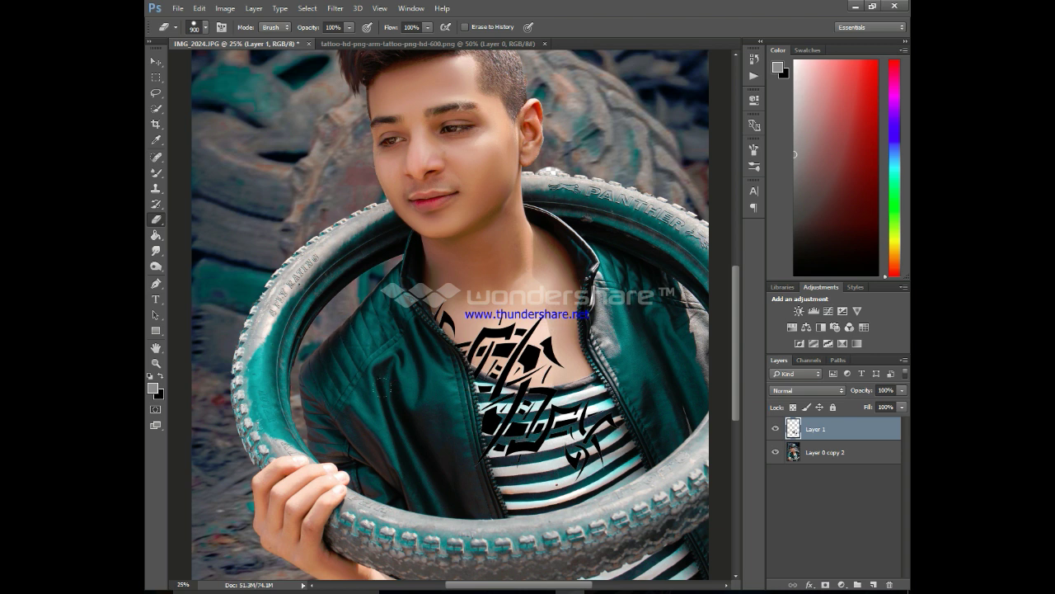
mouse_move(494, 445)
left_mouse_down()
mouse_move(486, 390)
mouse_move(590, 437)
mouse_move(527, 409)
left_mouse_up()
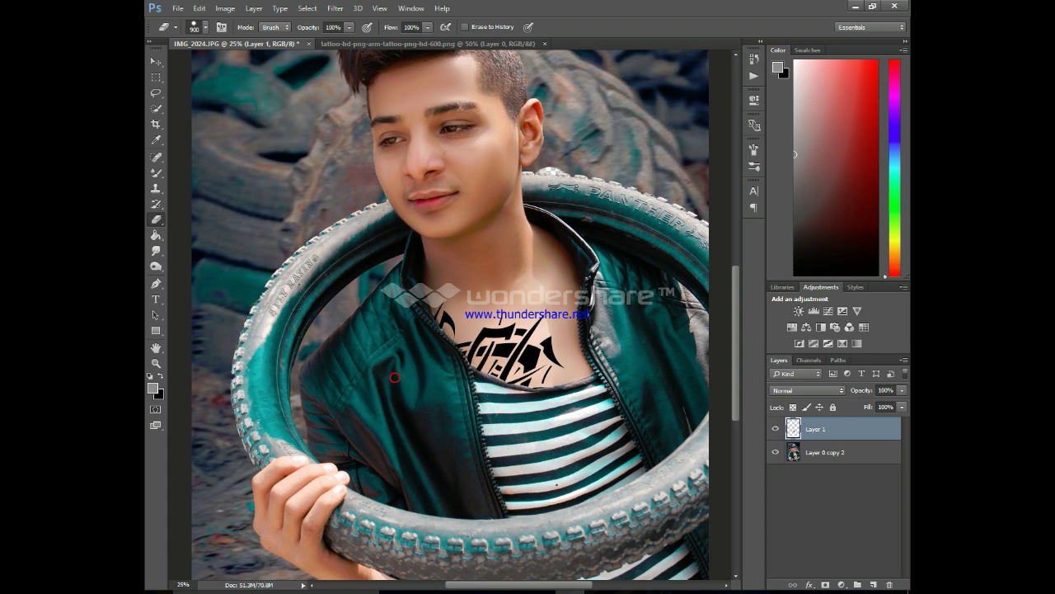
- Fade the tattoo layer to low opacity and merge it with the photo layer
key("ctrl+minus")
left_click(902, 390)
left_click_drag(901, 404, 866, 407)
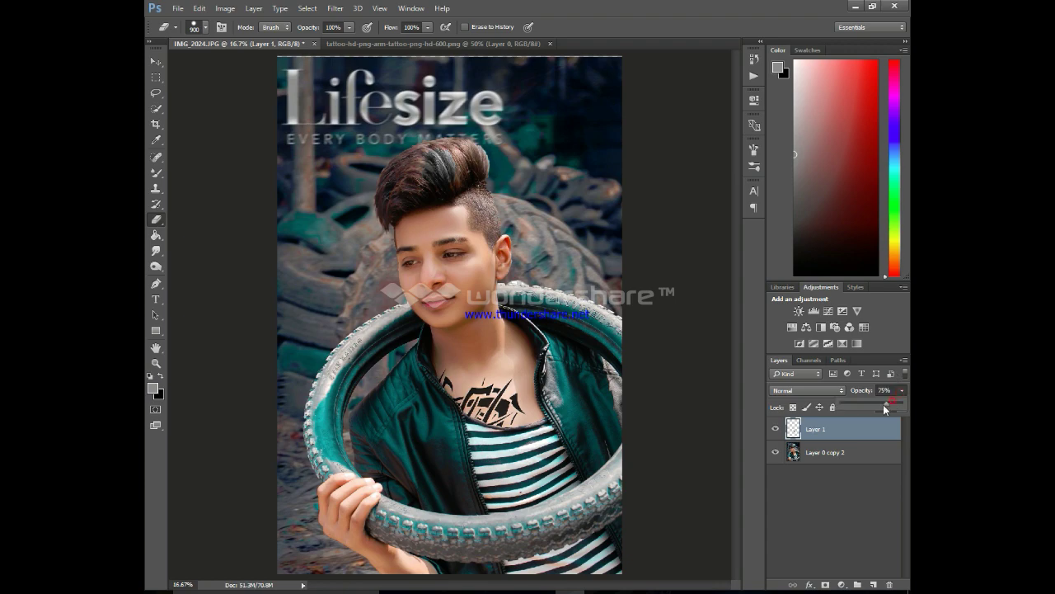
left_click(889, 447, "shift")
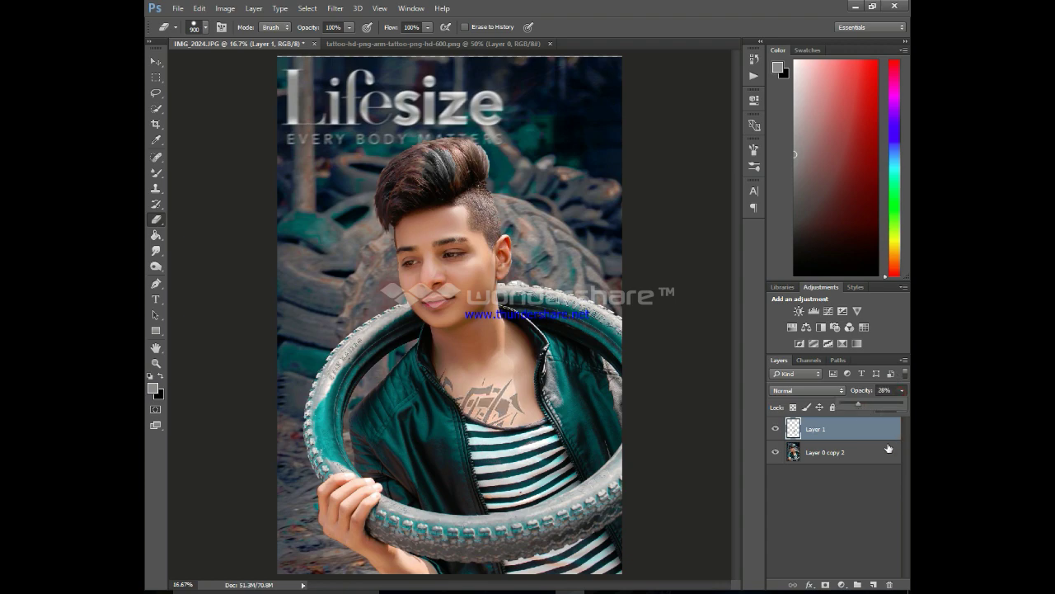
key("ctrl+e")
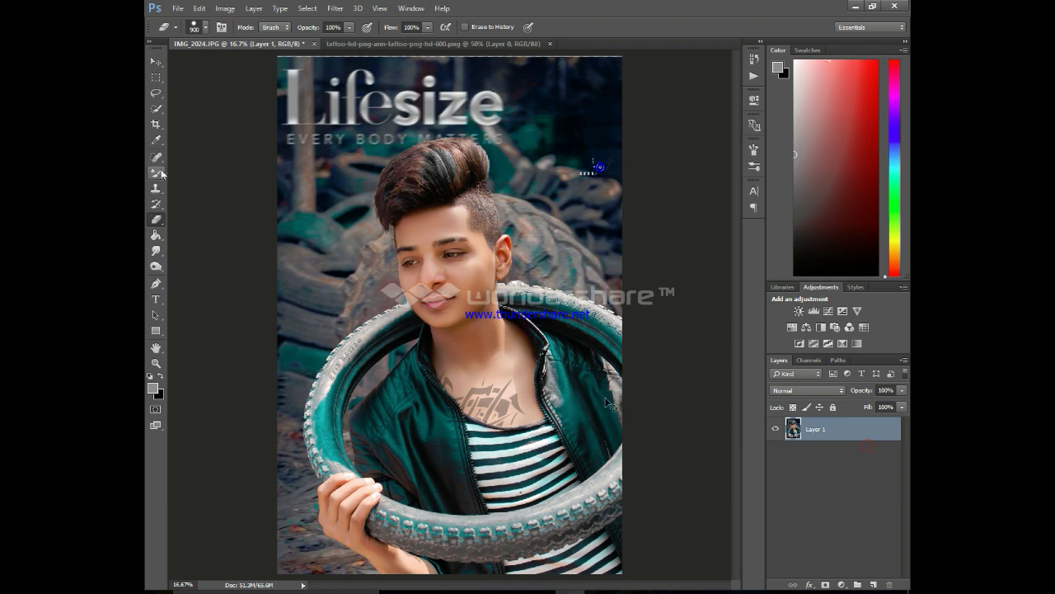
left_click(155, 172)
- In the Camera Raw Filter, darken the edges with a negative Post Crop Vignetting Amount
left_click(335, 8)
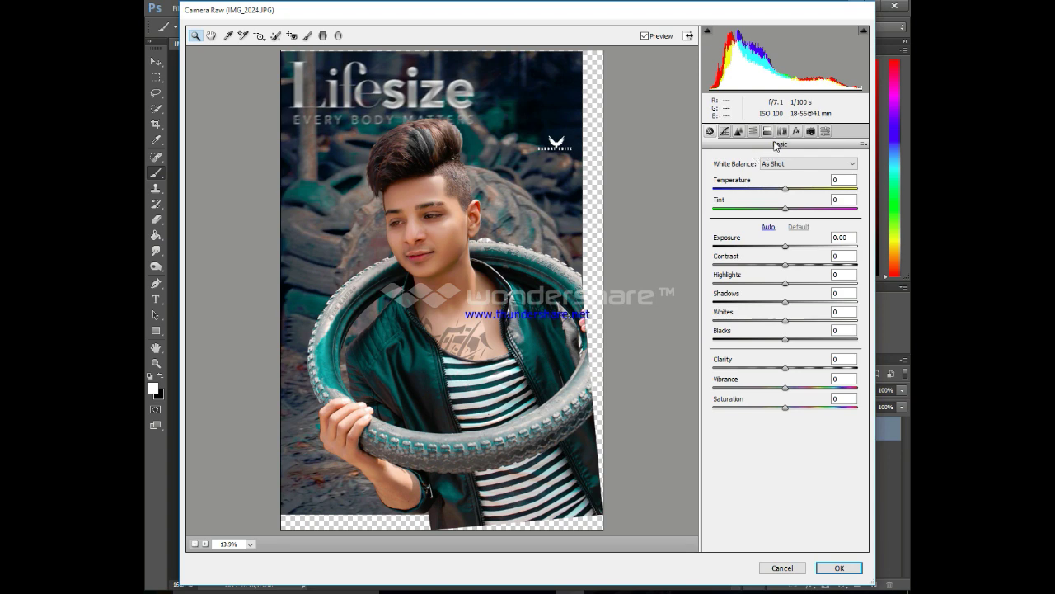
left_click(794, 132)
left_click_drag(788, 287, 776, 287)
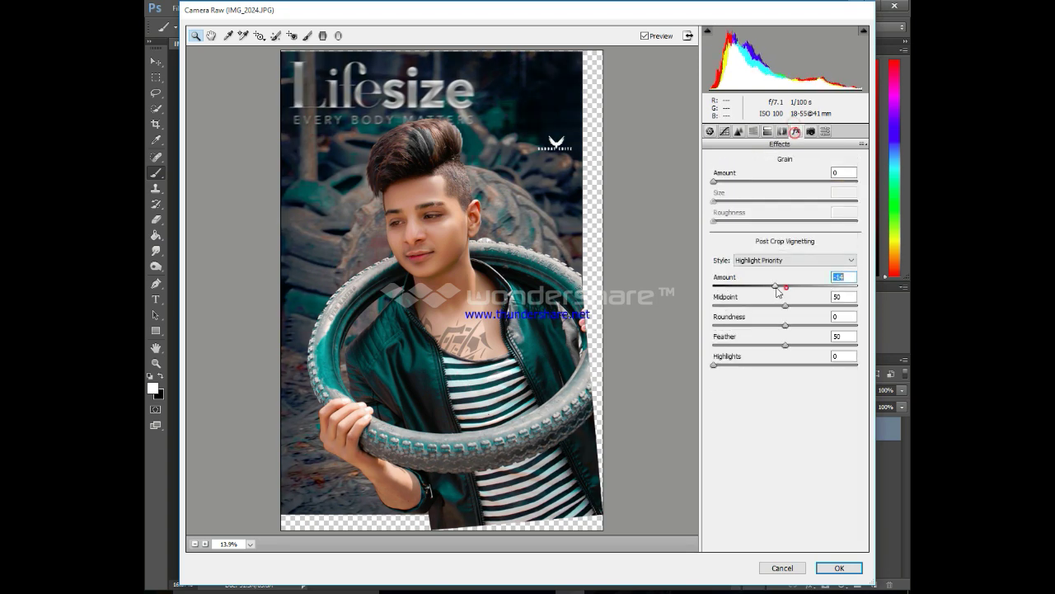
- Add a large Radial Filter at +0.50 exposure around the whole figure and apply
left_click(337, 36)
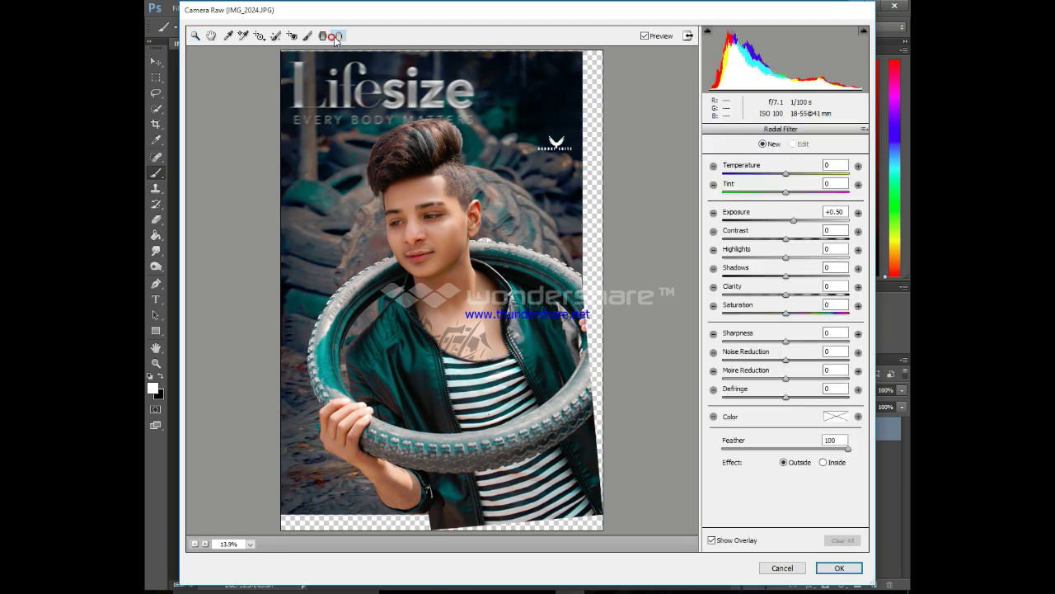
left_click_drag(476, 278, 481, 289)
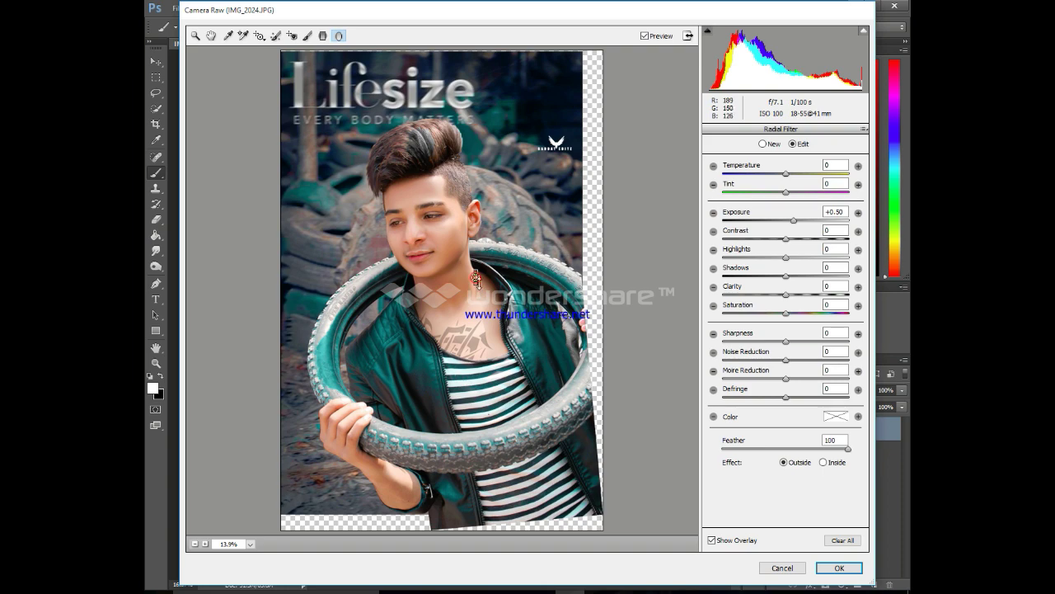
left_click(476, 279, "alt")
left_click_drag(545, 452, 555, 107)
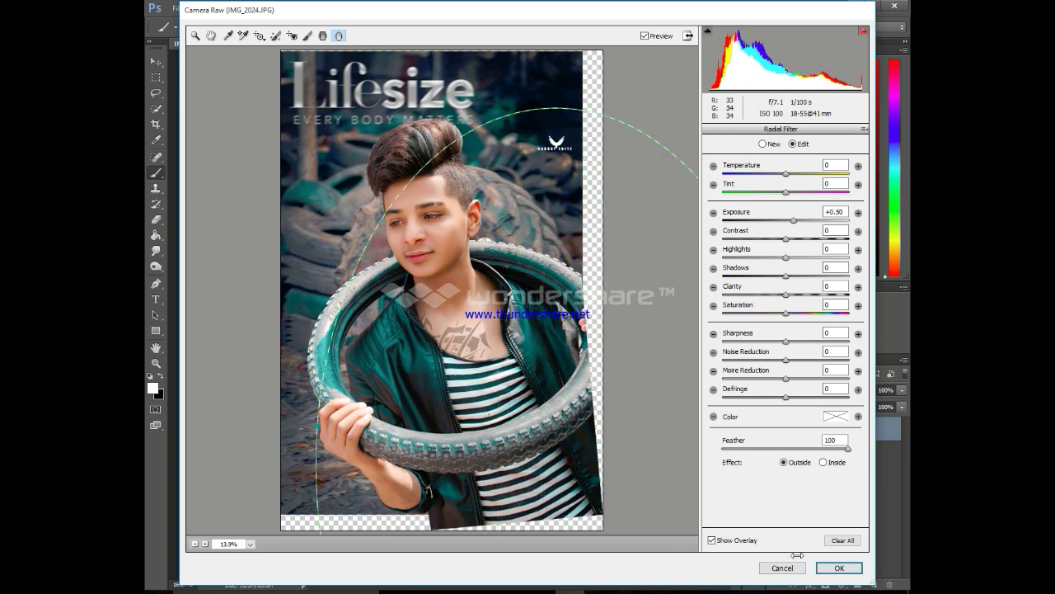
left_click_drag(570, 463, 887, 465)
left_click(840, 568)
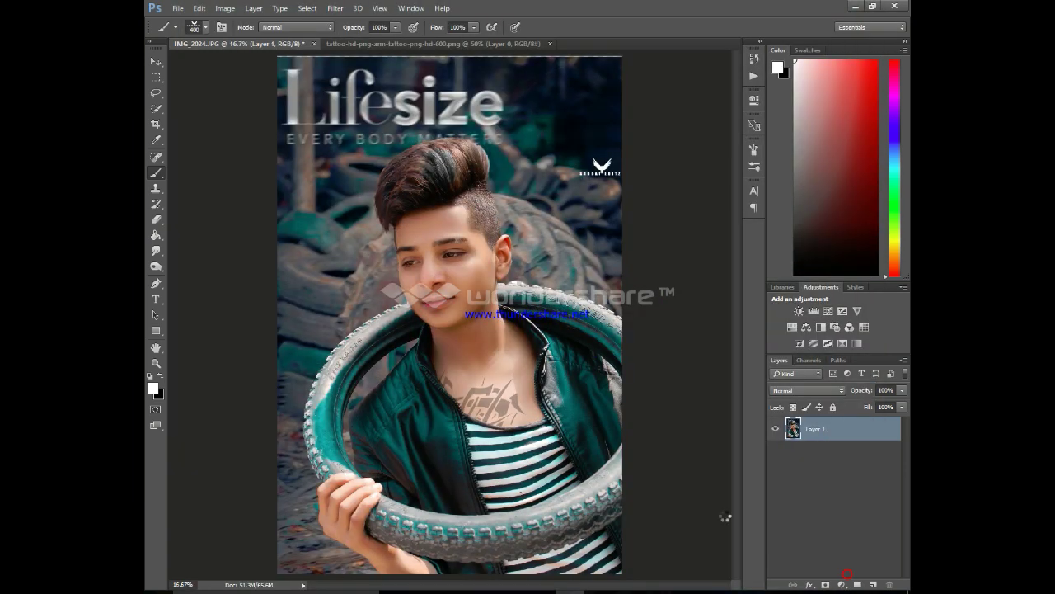